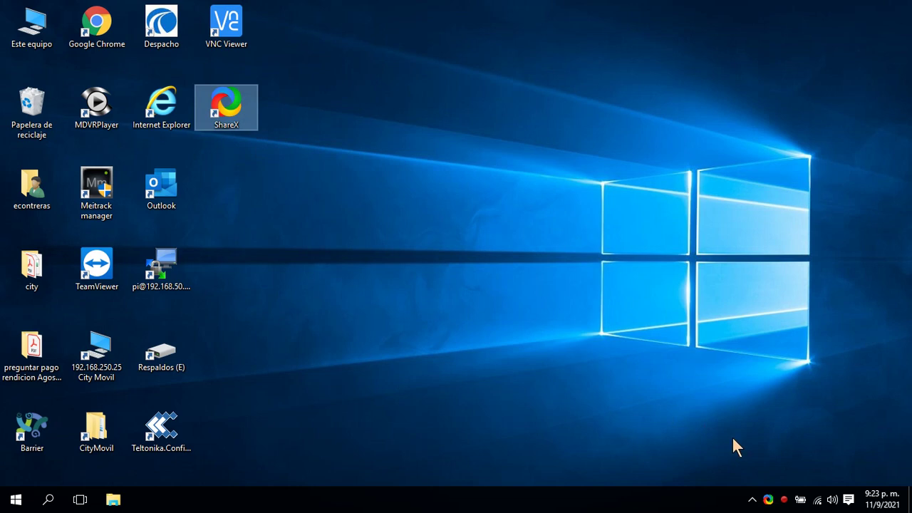
# Step: Capture a rectangular region around the window logo on the wallpaper and view the resulting image at full size
pyautogui.click(768, 500)
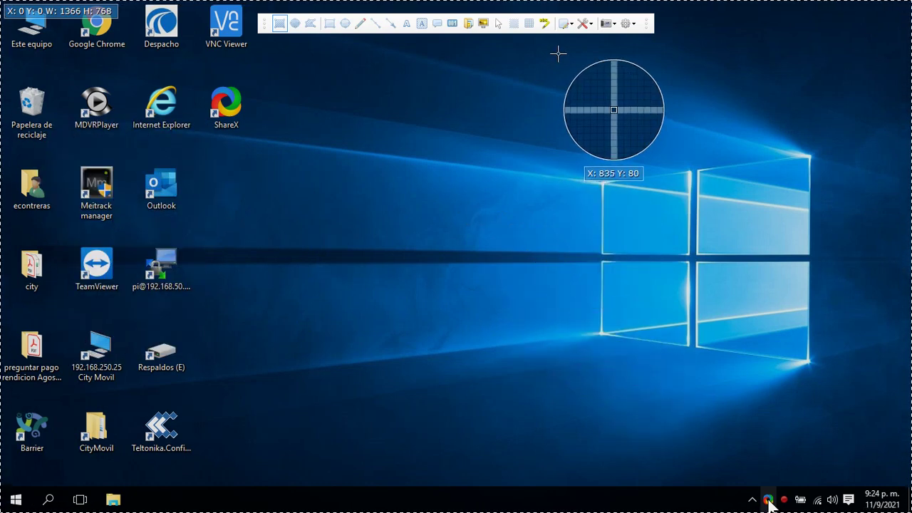
pyautogui.moveTo(575, 42); pyautogui.dragTo(874, 467)
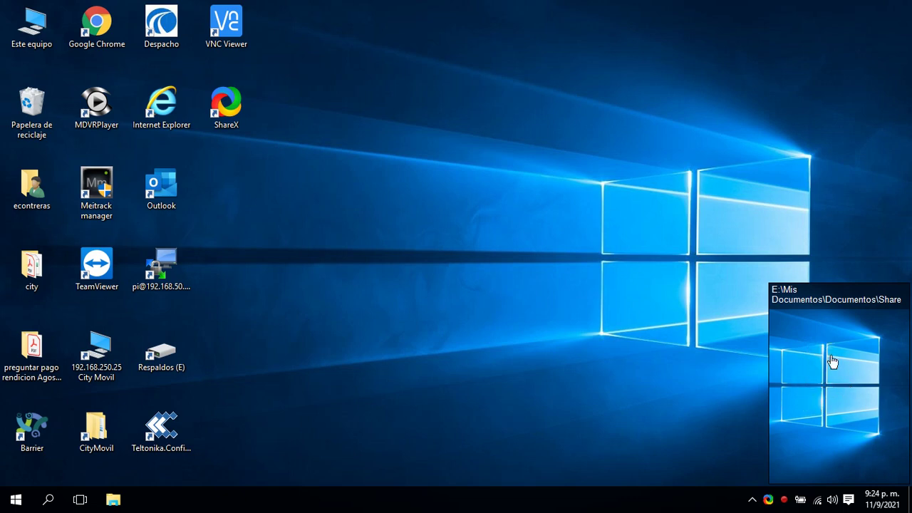
pyautogui.click(834, 404)
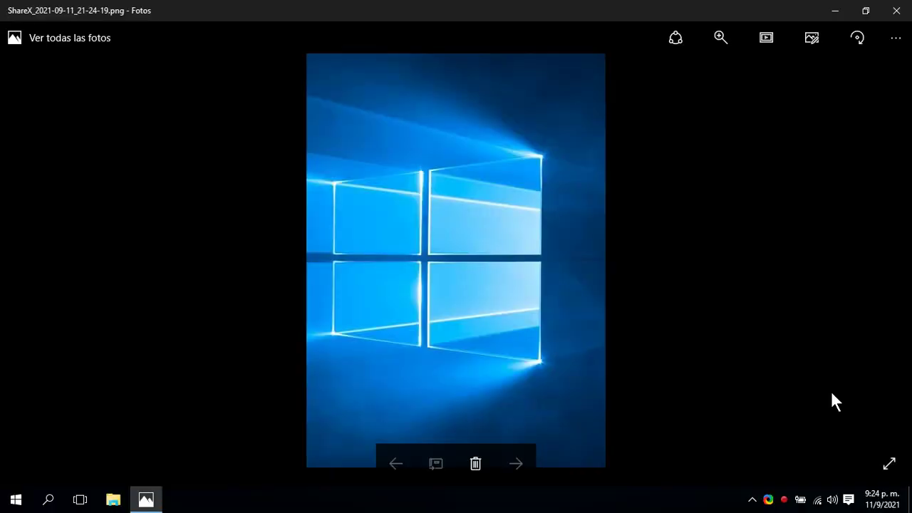
pyautogui.click(897, 12)
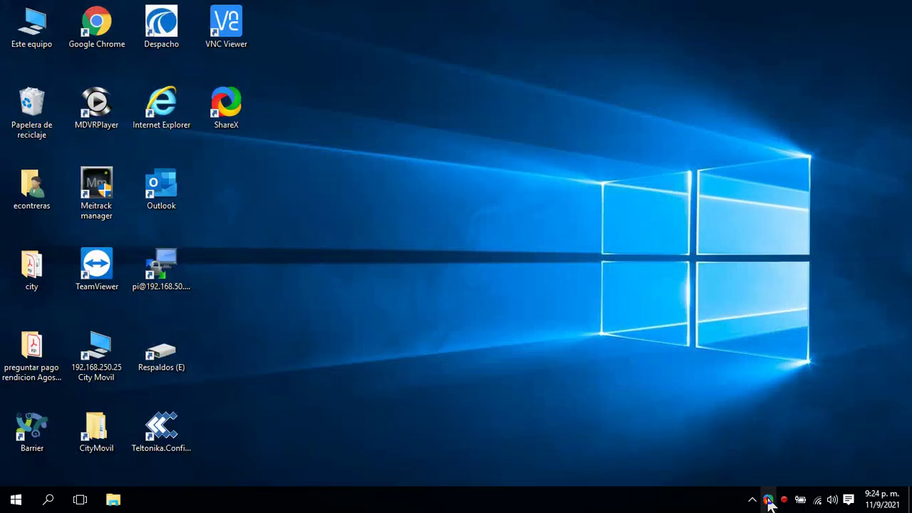
# Step: Capture a second rectangular region from the lower middle of the wallpaper and open the ShareX images folder
pyautogui.click(769, 501)
pyautogui.moveTo(308, 285); pyautogui.dragTo(570, 431)
pyautogui.rightClick(769, 501)
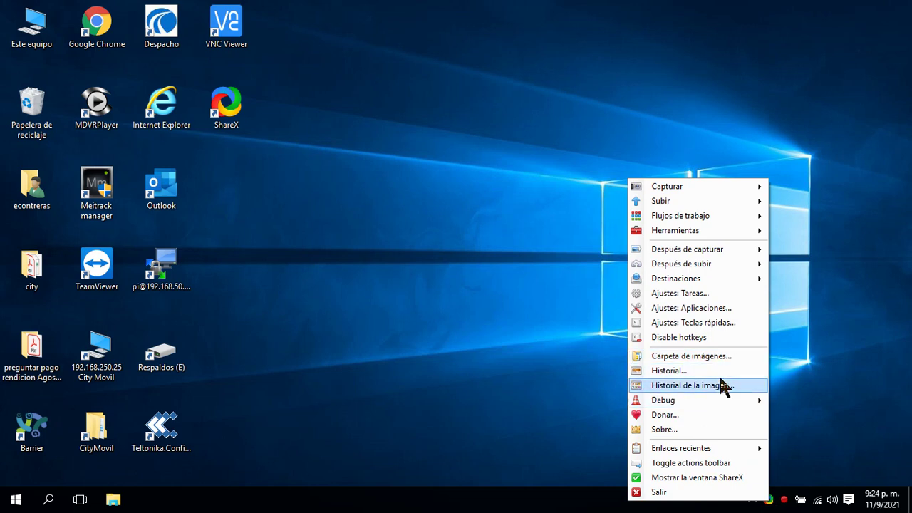
pyautogui.click(674, 358)
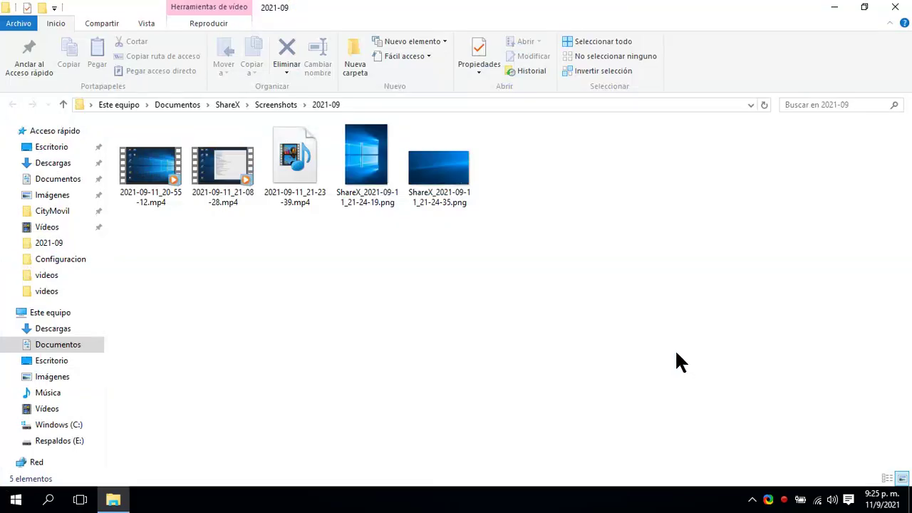
# Step: Sort the files in the 2021-09 screenshots folder by date
pyautogui.rightClick(586, 205)
pyautogui.moveTo(696, 236)
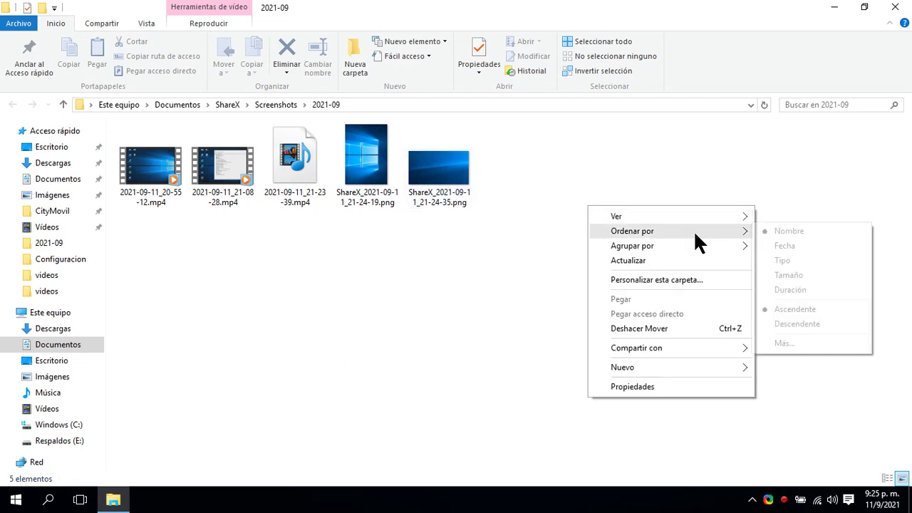
pyautogui.click(806, 247)
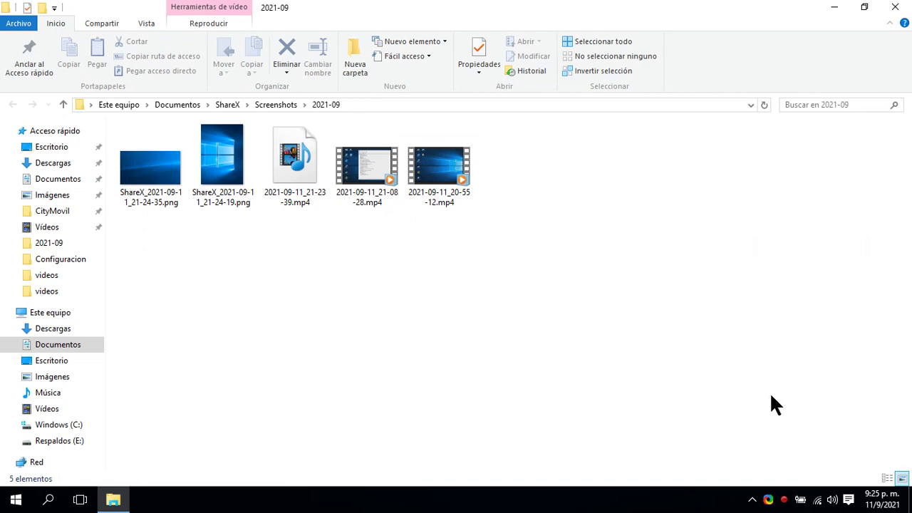
# Step: View the two captured PNG screenshots in the photo viewer, and close the screenshots folder
pyautogui.click(142, 171)
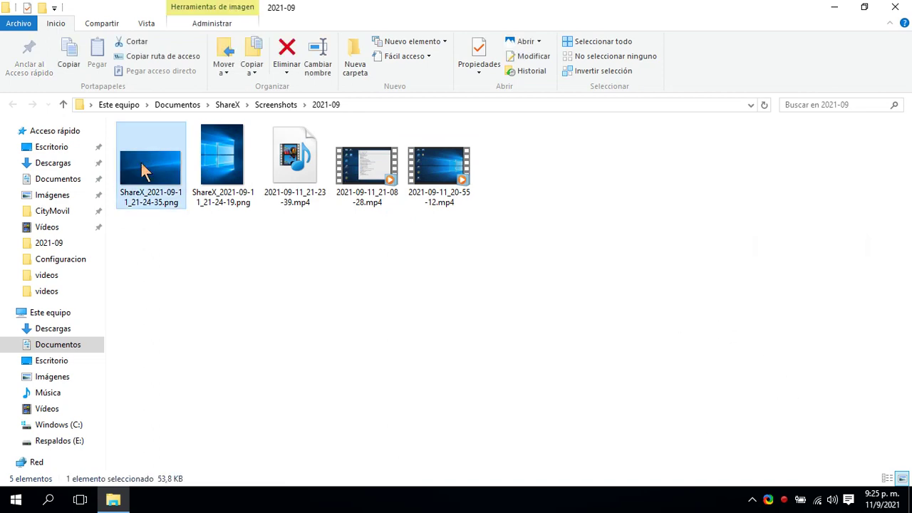
pyautogui.doubleClick(142, 171)
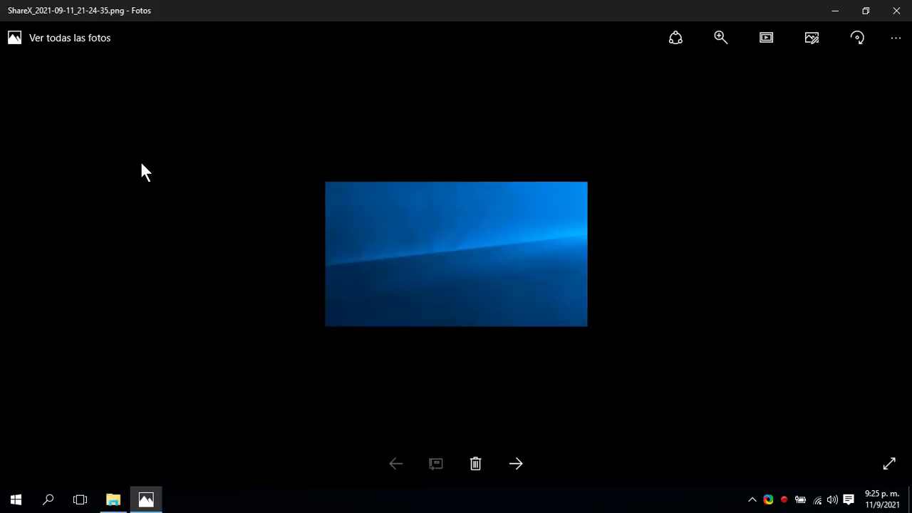
pyautogui.press('Right')
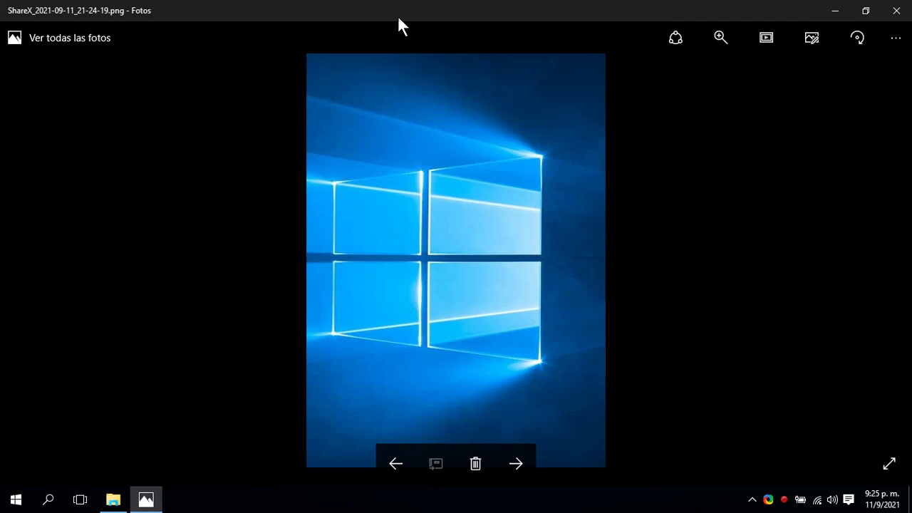
pyautogui.click(397, 464)
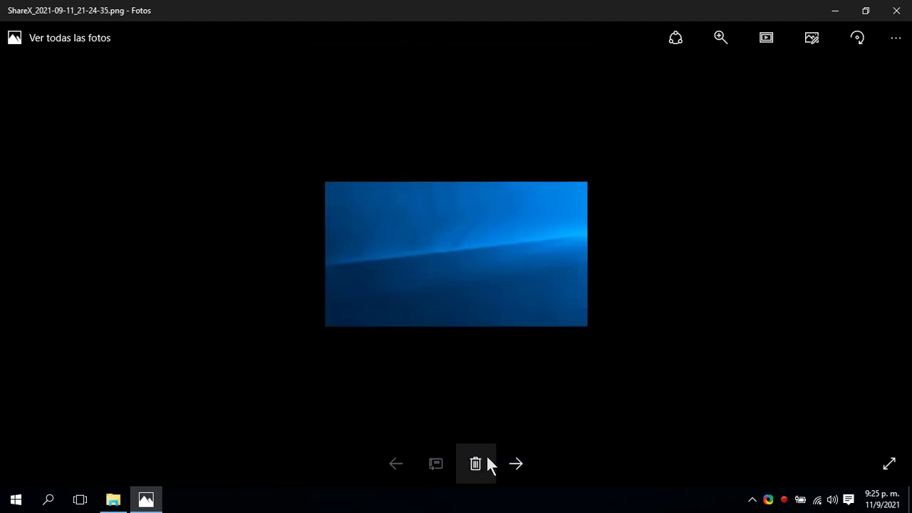
pyautogui.click(516, 464)
pyautogui.click(897, 11)
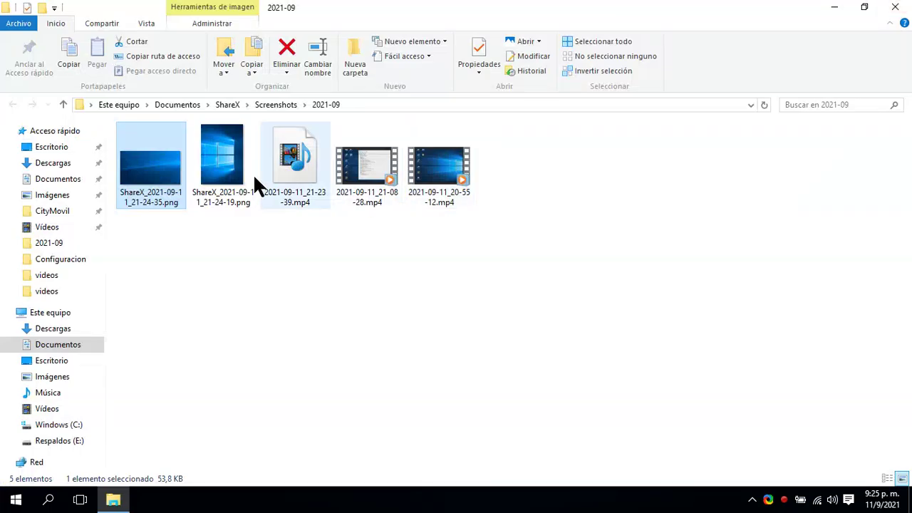
pyautogui.click(205, 154)
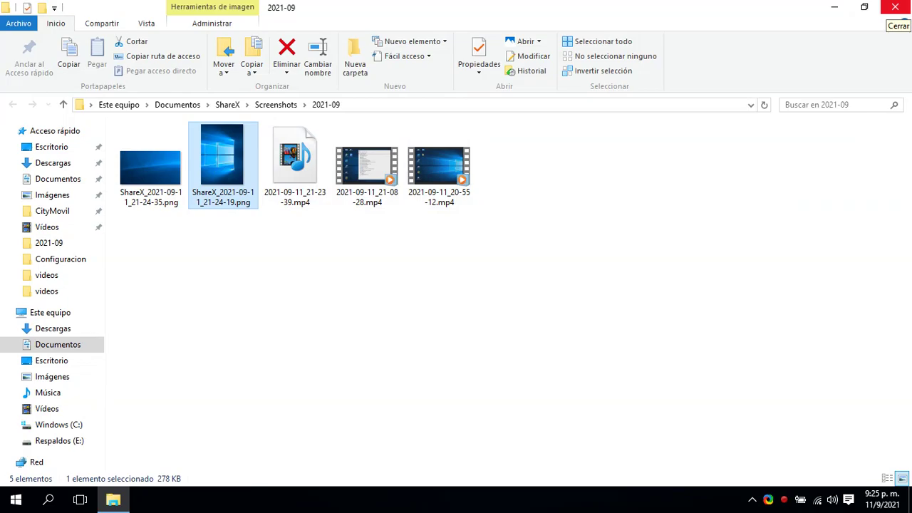
pyautogui.click(895, 8)
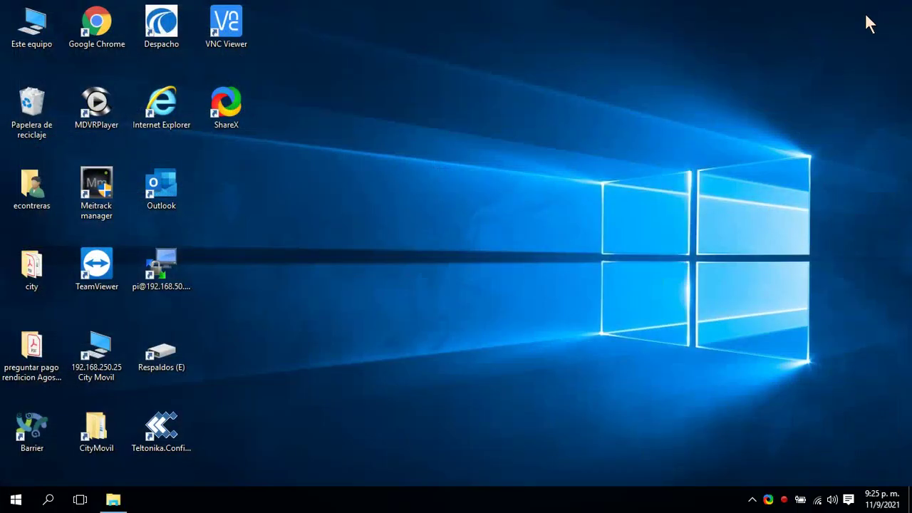
pyautogui.click(771, 502)
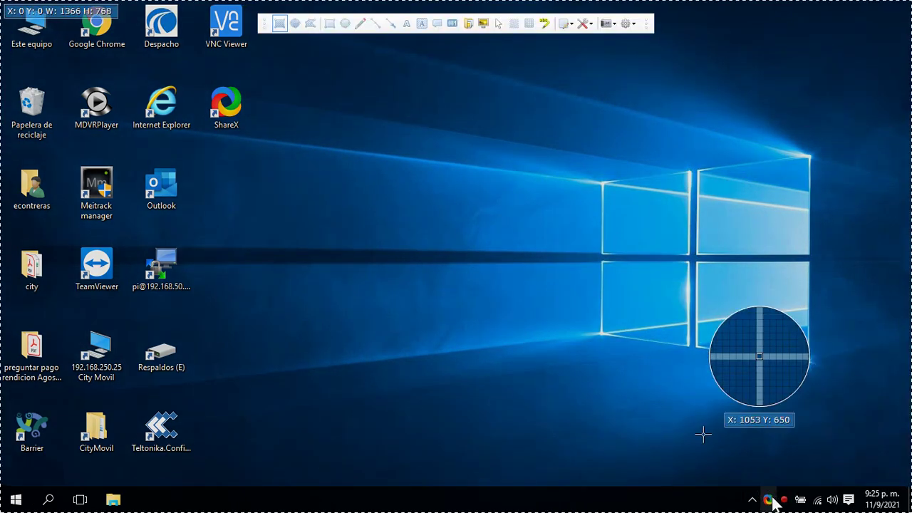
pyautogui.rightClick(678, 409)
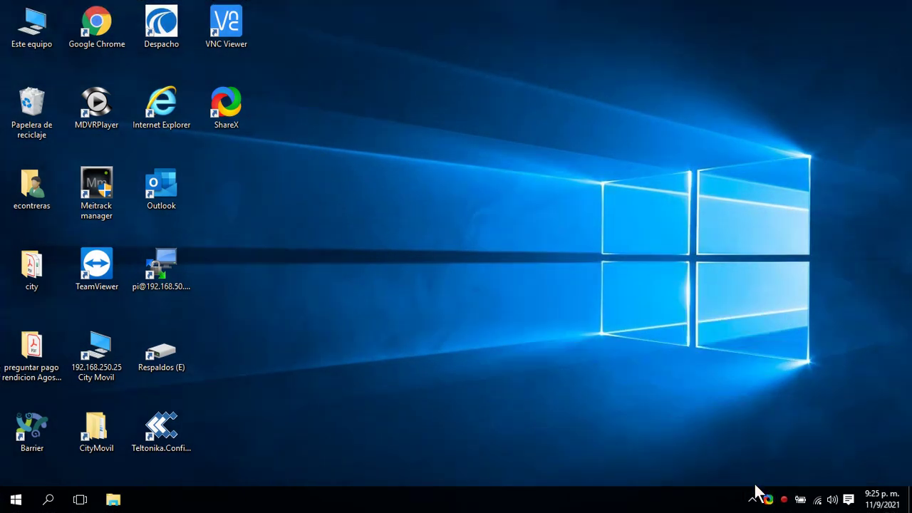
pyautogui.click(770, 502)
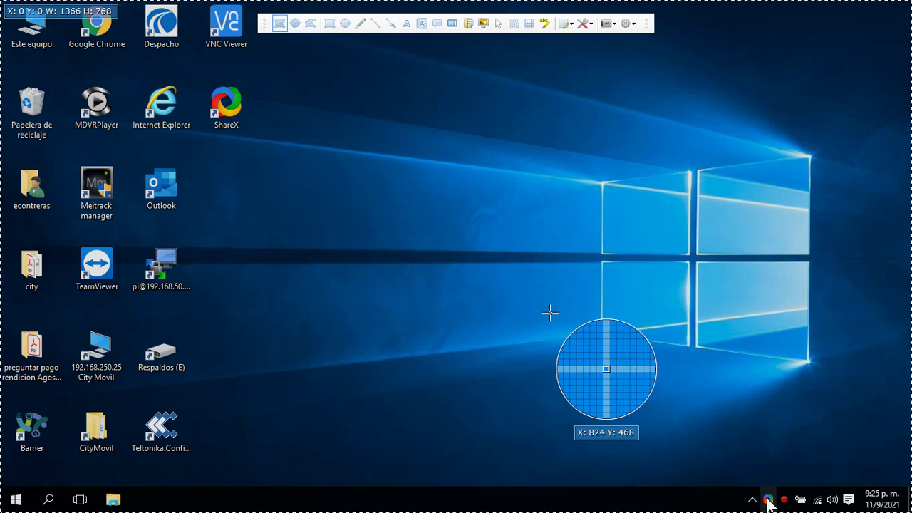
pyautogui.press('Escape')
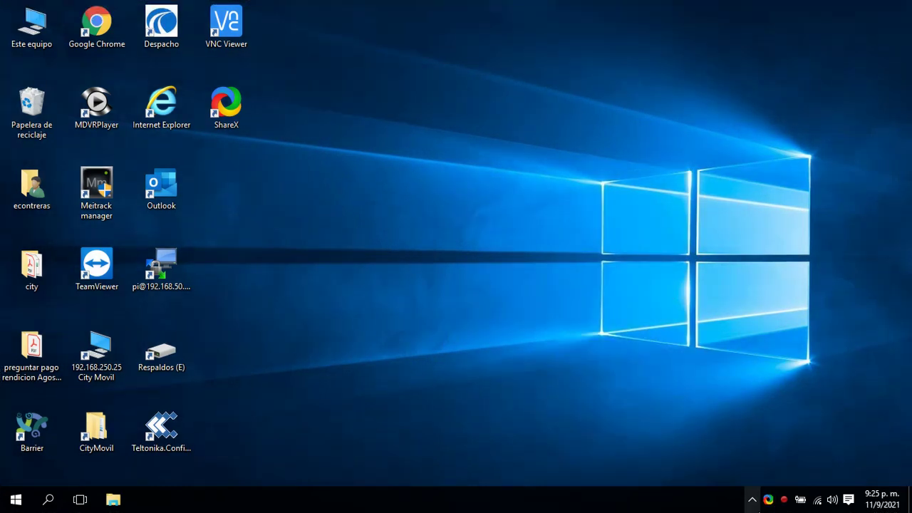
pyautogui.click(768, 501)
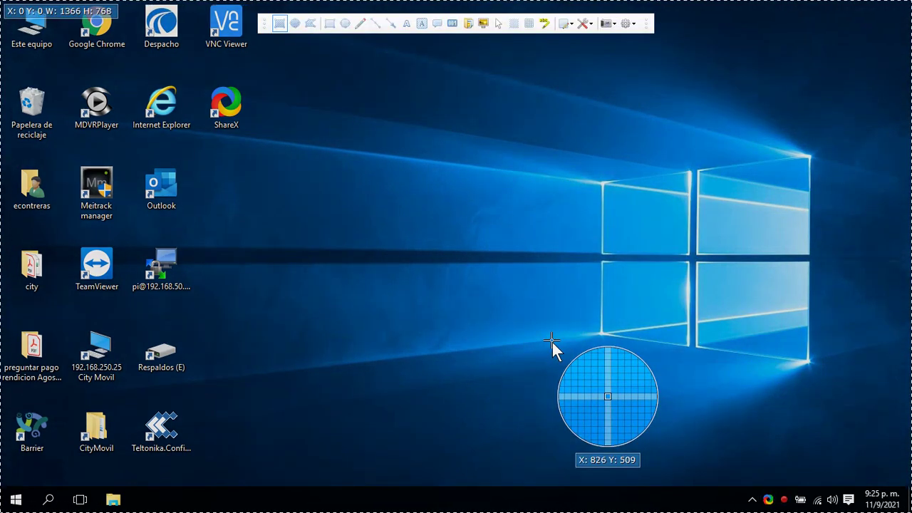
pyautogui.press('Escape')
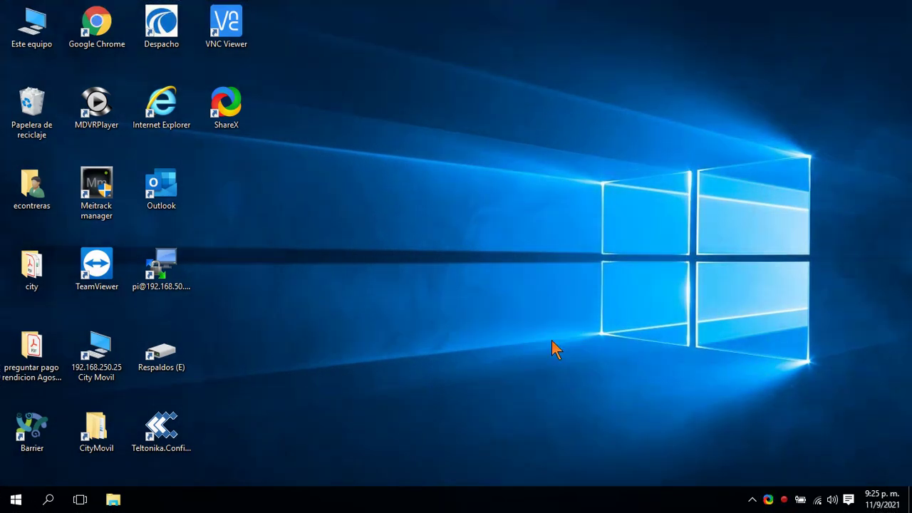
pyautogui.click(768, 499)
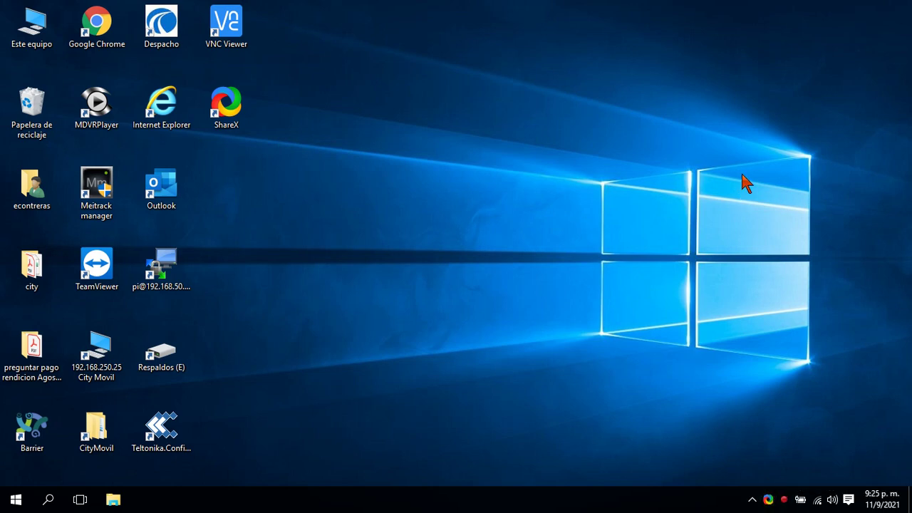
pyautogui.press('Escape')
pyautogui.rightClick(769, 500)
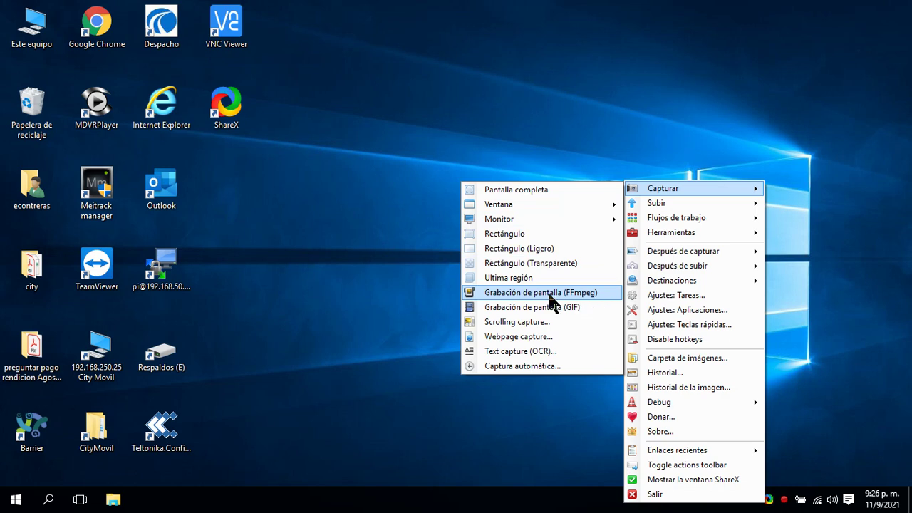
pyautogui.click(584, 135)
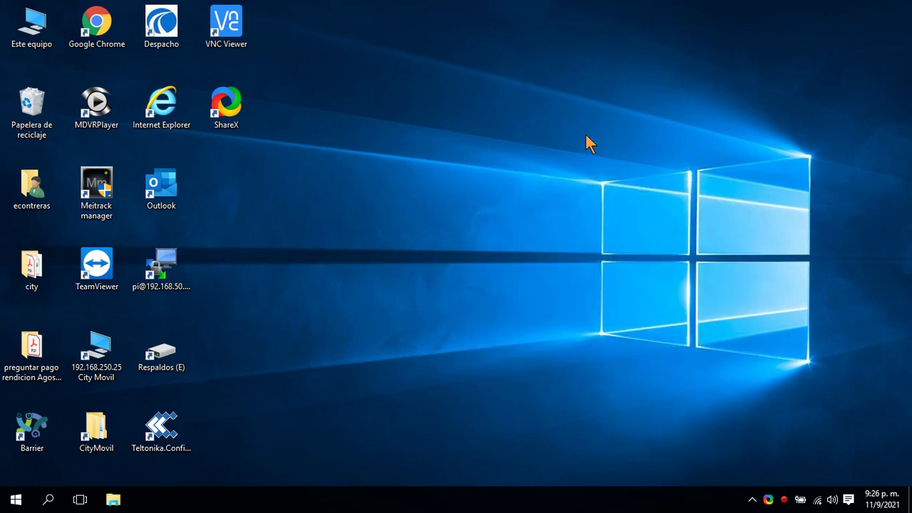
# Step: Capture a rectangular region of the wallpaper that covers the left half of the window logo
pyautogui.click(768, 501)
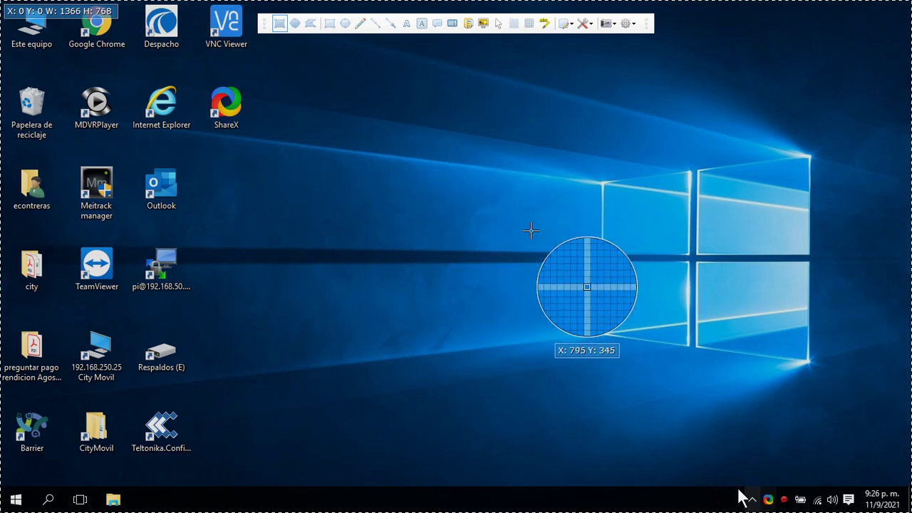
pyautogui.moveTo(468, 202); pyautogui.dragTo(686, 358)
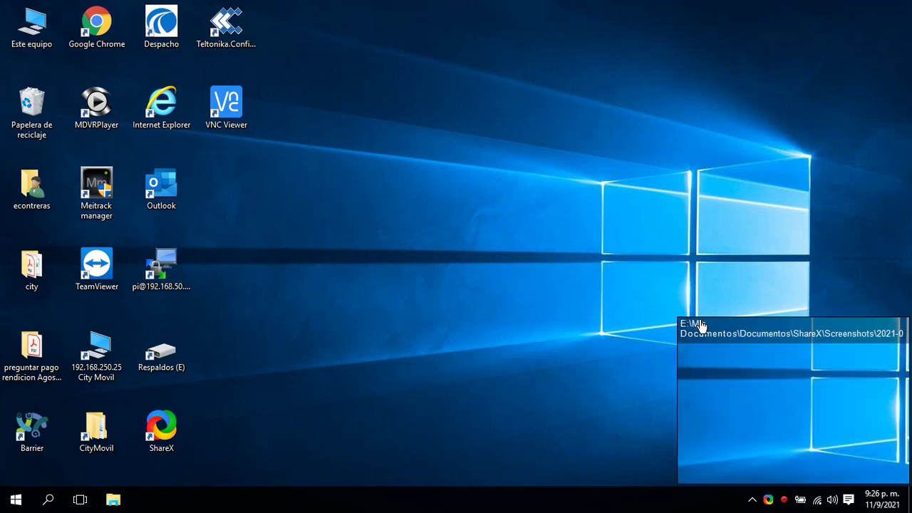
# Step: Enable Recognize text (OCR) as an additional ShareX after-capture task
pyautogui.rightClick(768, 499)
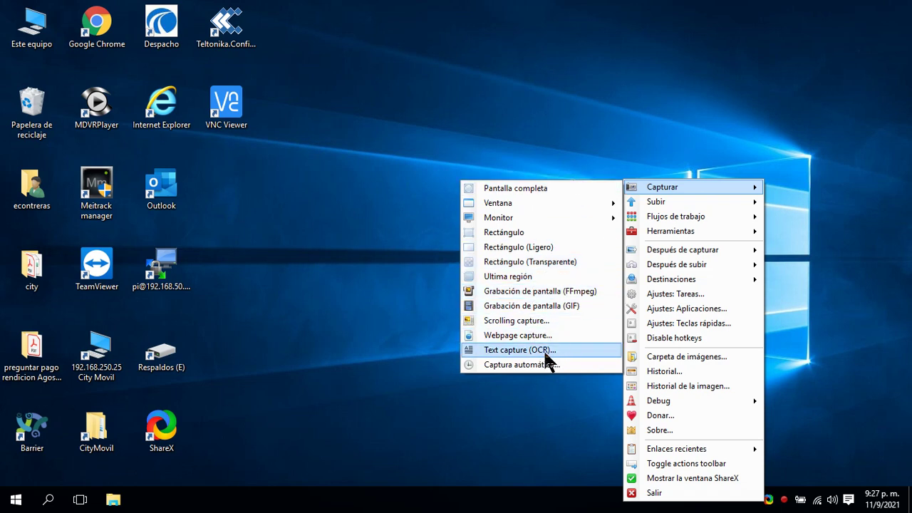
pyautogui.click(489, 36)
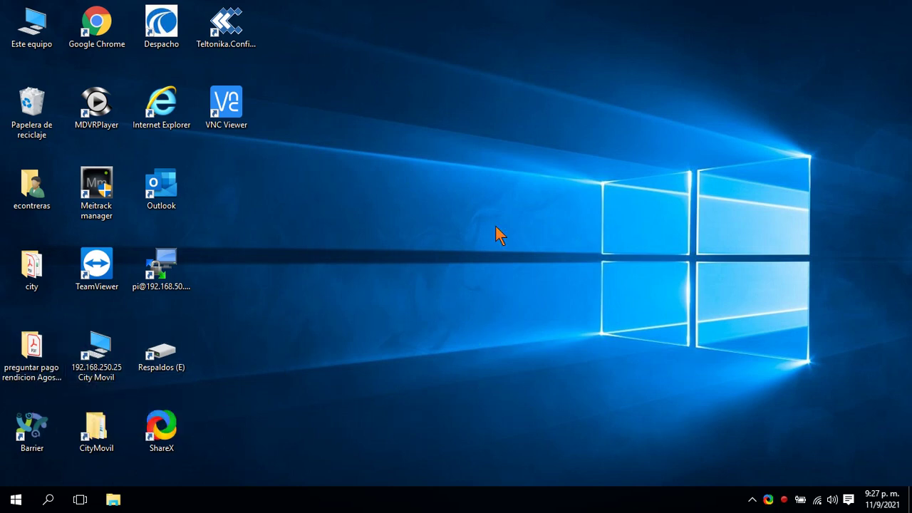
pyautogui.rightClick(768, 501)
pyautogui.moveTo(676, 234)
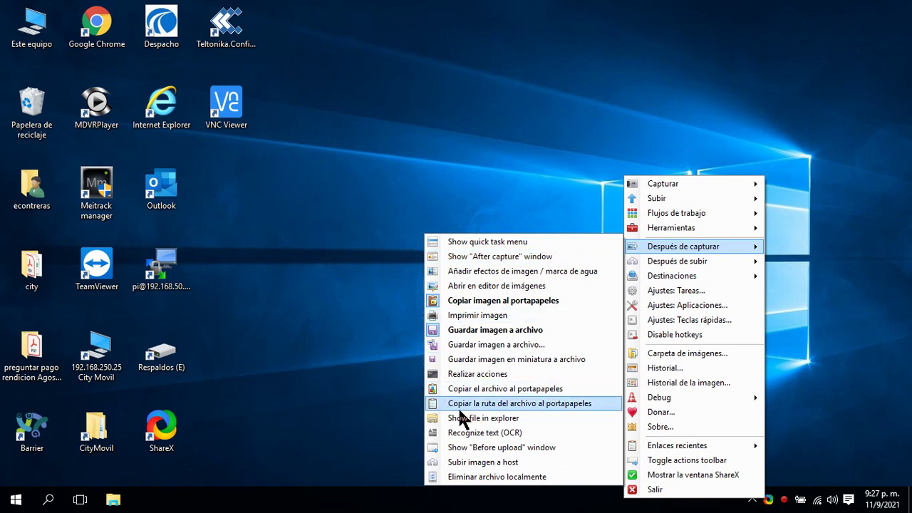
pyautogui.click(505, 434)
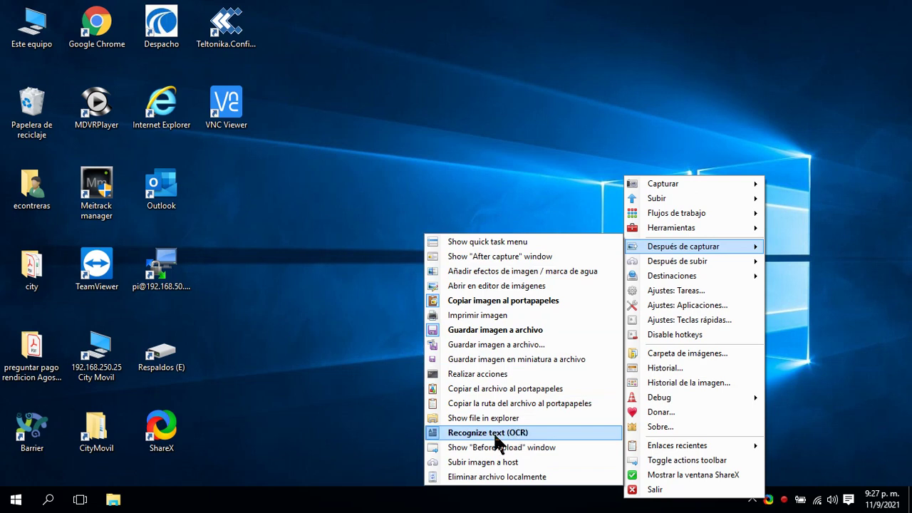
pyautogui.click(775, 381)
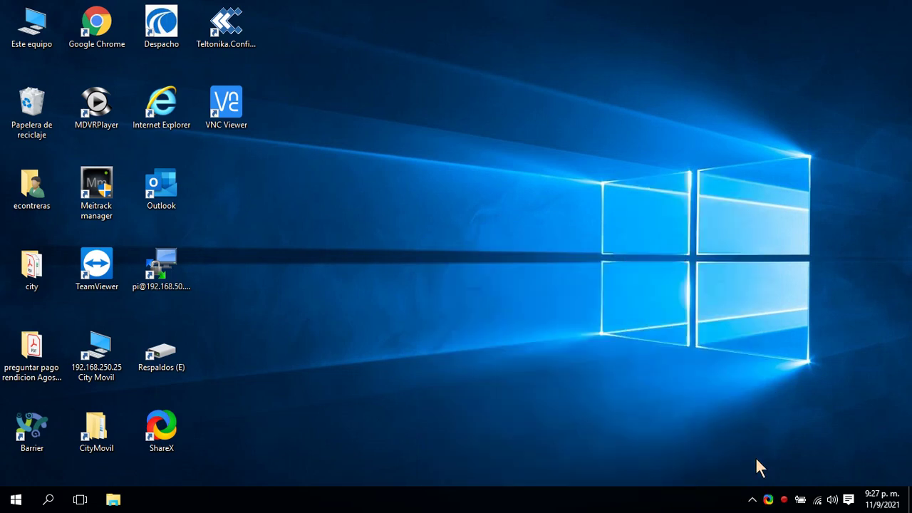
# Step: Capture the caption of the "preguntar pago rendicion Agos..." desktop icon for text recognition and select all of the recognized text
pyautogui.click(768, 499)
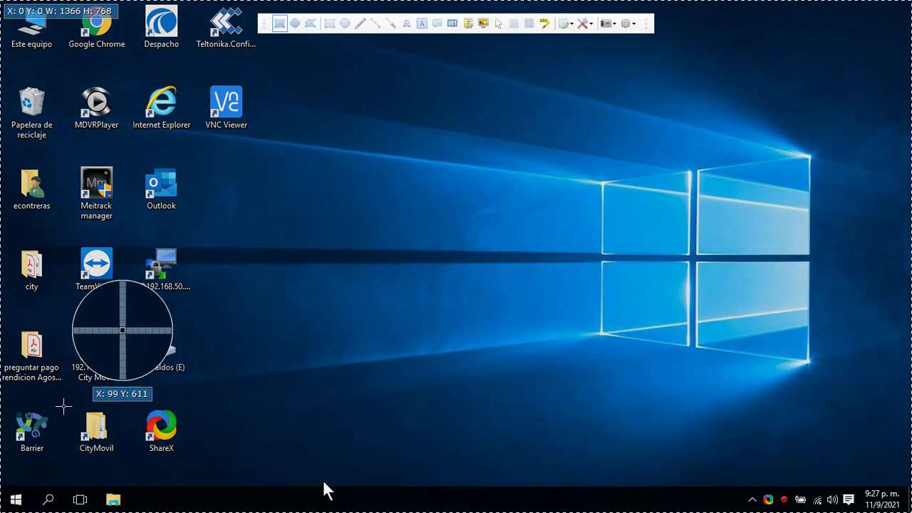
pyautogui.moveTo(0, 356); pyautogui.dragTo(64, 385)
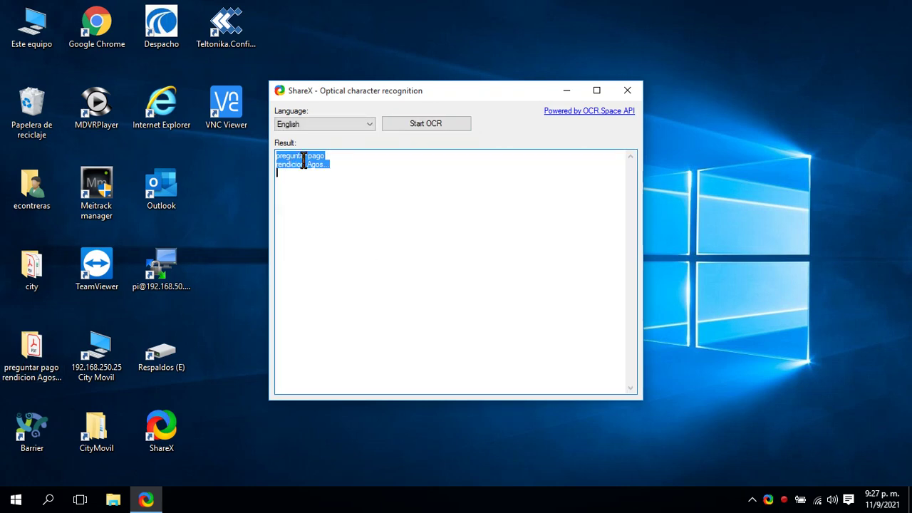
pyautogui.click(328, 157)
pyautogui.hotkey('ctrl', 'a')
# Step: Set the text recognition language to Spanish
pyautogui.click(346, 123)
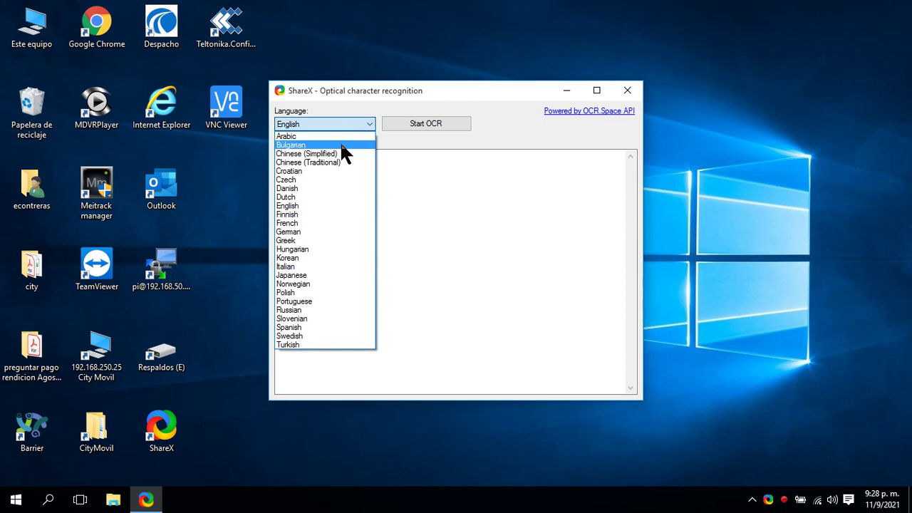
pyautogui.click(324, 329)
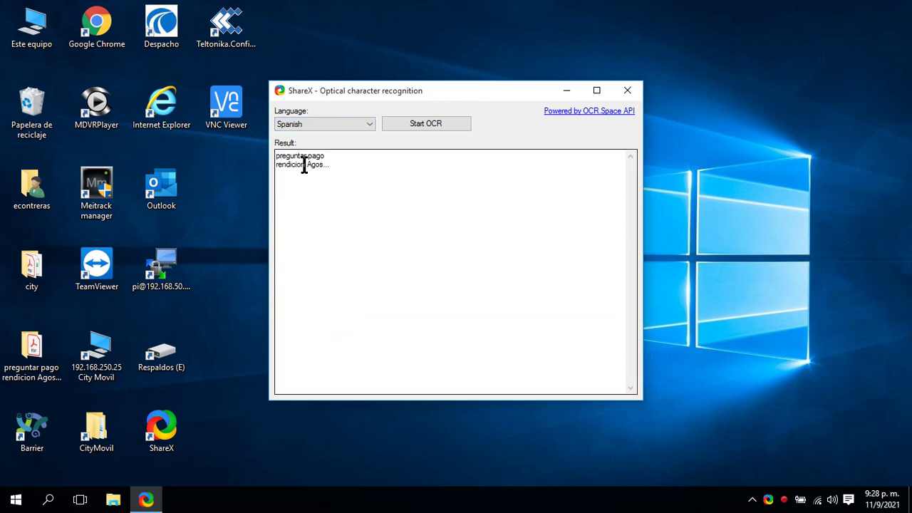
# Step: Run the text recognition again on the captured caption and close the recognition window
pyautogui.click(416, 123)
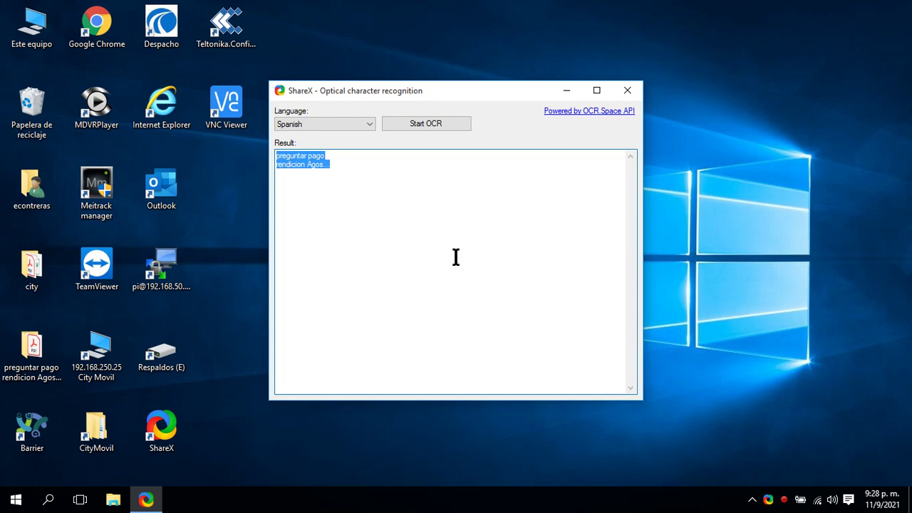
pyautogui.click(627, 90)
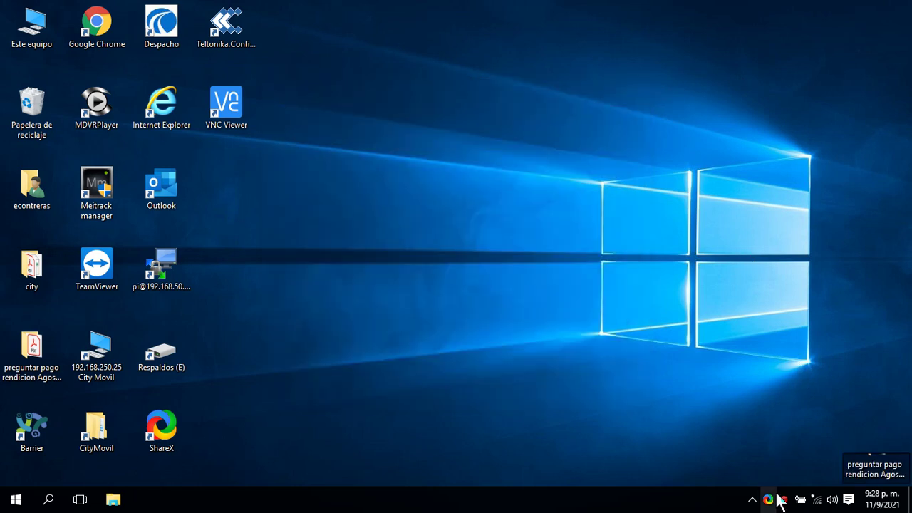
# Step: Open the ShareX task settings and review the tools, watched folders, general, image and image effects settings
pyautogui.rightClick(771, 499)
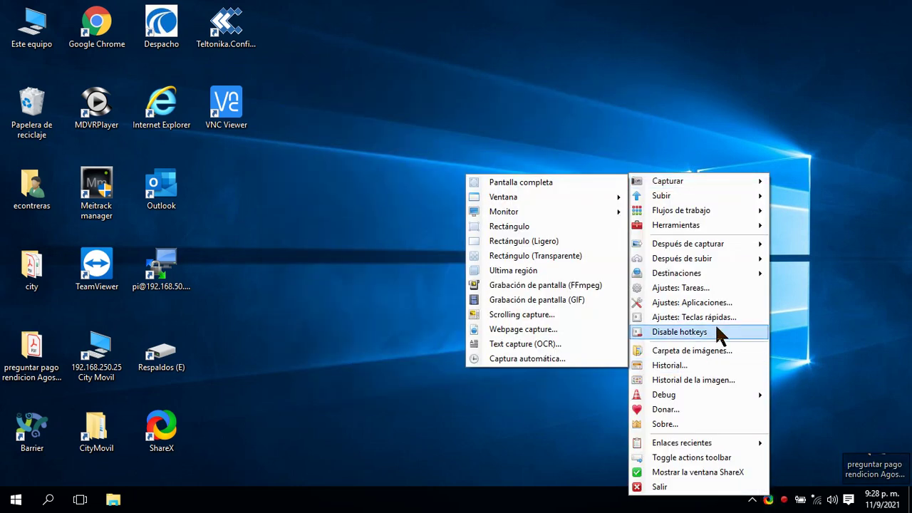
pyautogui.click(701, 288)
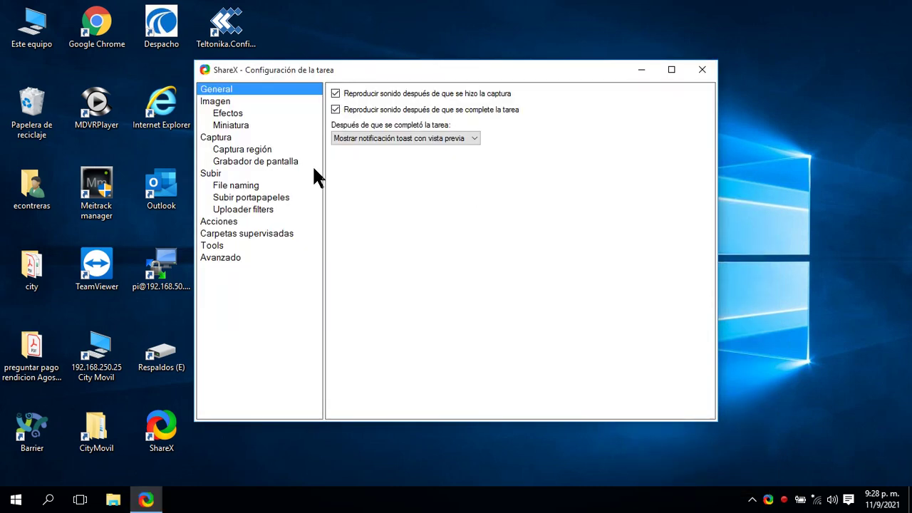
pyautogui.click(221, 244)
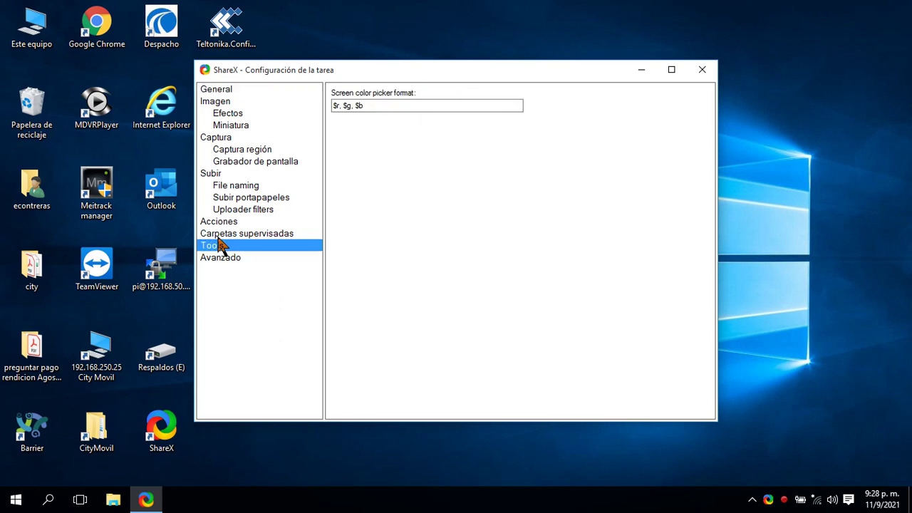
pyautogui.click(228, 234)
pyautogui.click(214, 91)
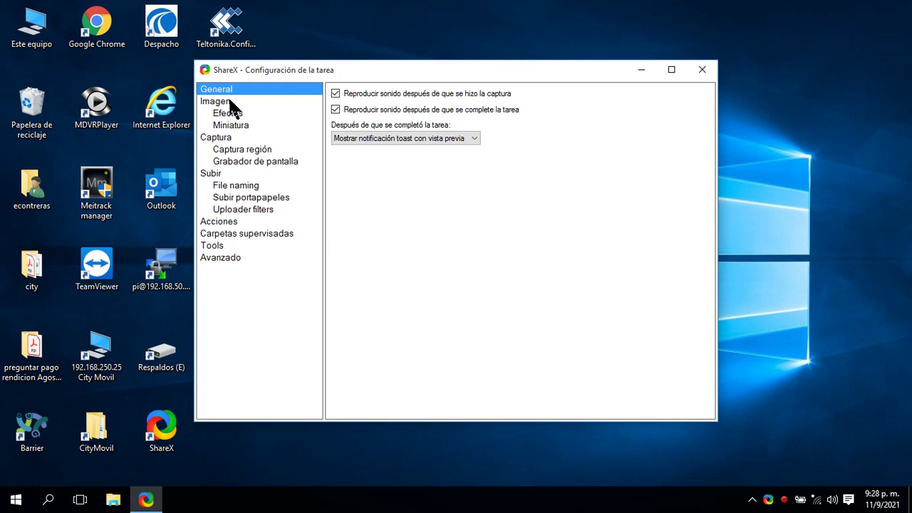
pyautogui.click(230, 101)
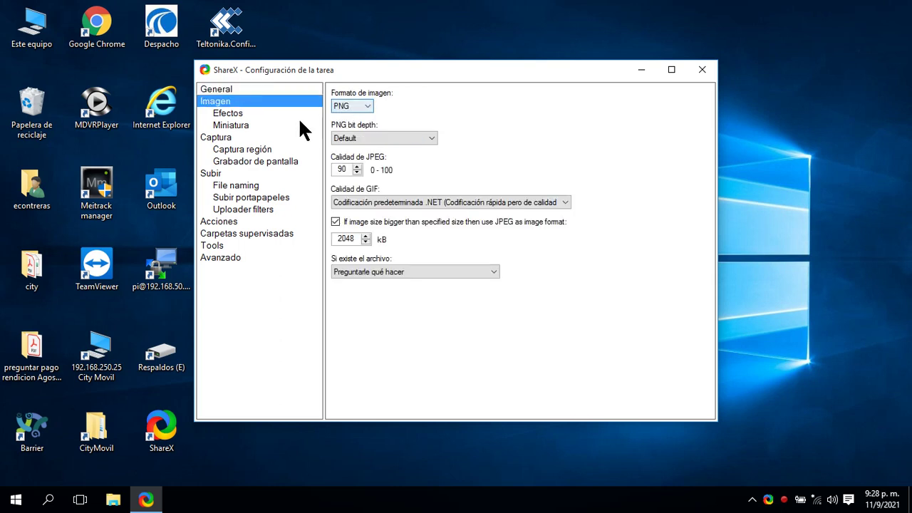
pyautogui.click(235, 116)
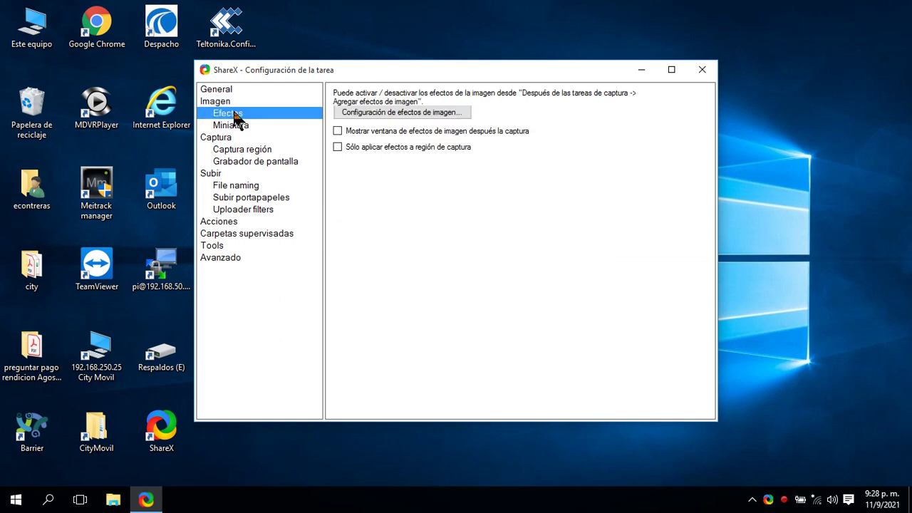
# Step: Open the ShareX images folder, show its files in Details view and sort them by date with the newest first
pyautogui.rightClick(769, 502)
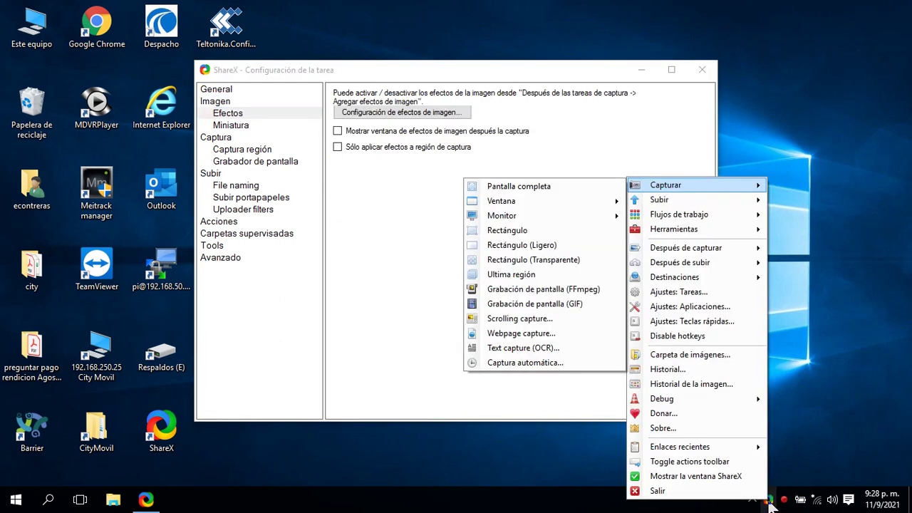
pyautogui.click(689, 354)
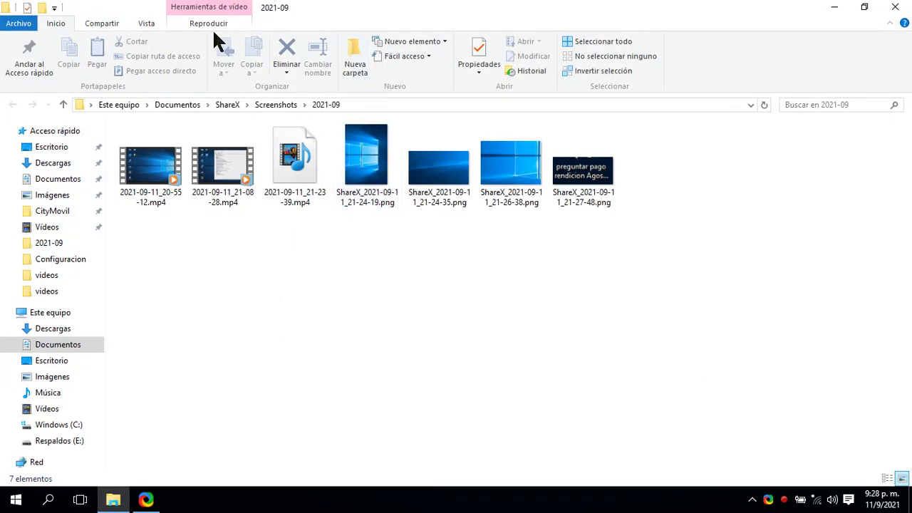
pyautogui.click(146, 25)
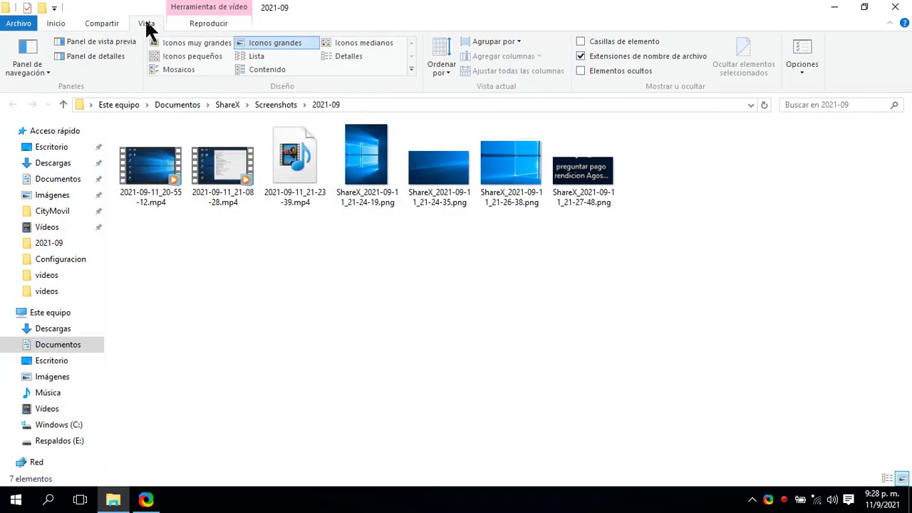
pyautogui.click(352, 59)
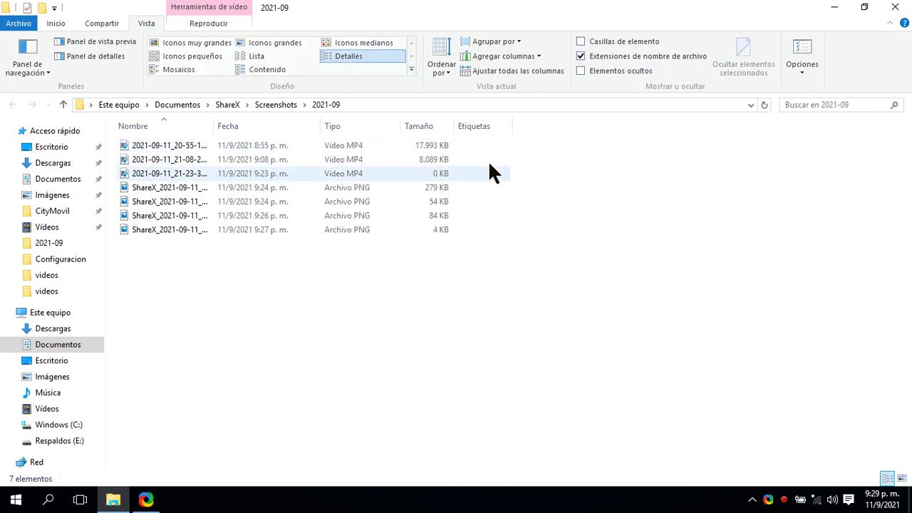
pyautogui.click(260, 126)
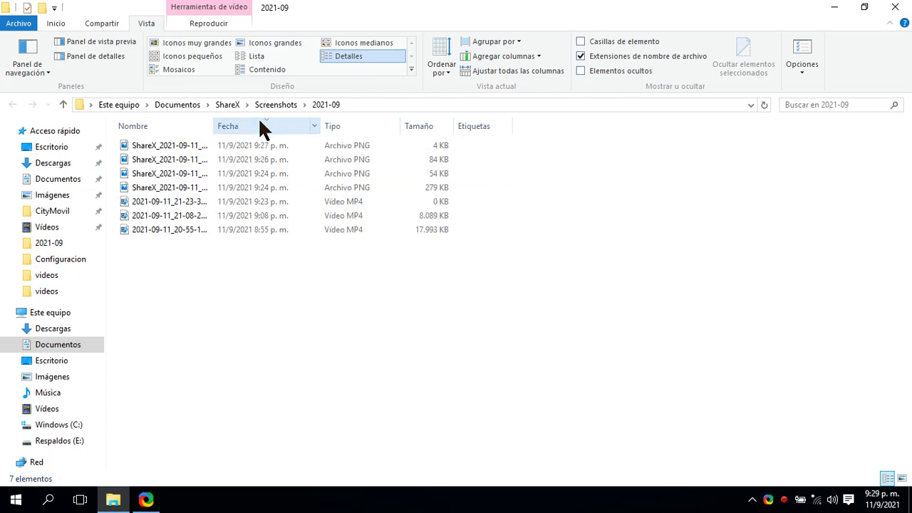
# Step: View the capture ShareX_2021-09-11_21-24-19.png, then close the image and its folder
pyautogui.doubleClick(180, 188)
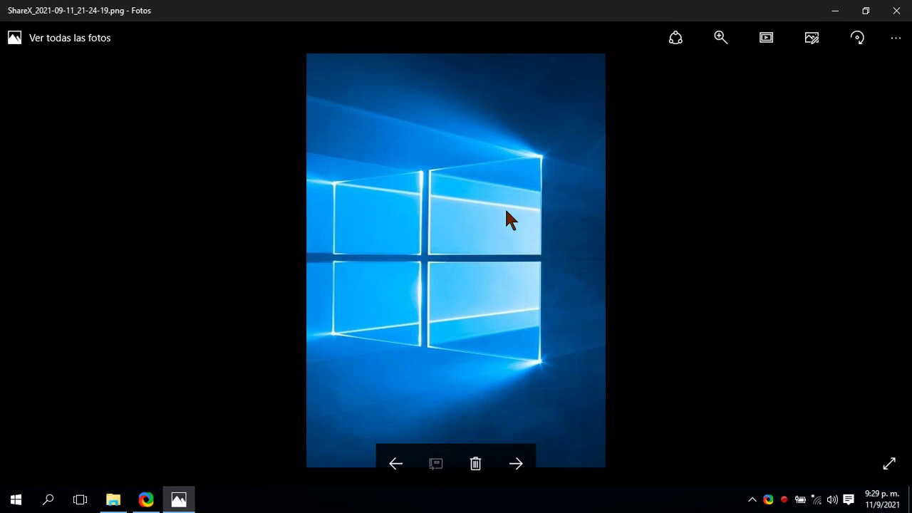
pyautogui.click(896, 10)
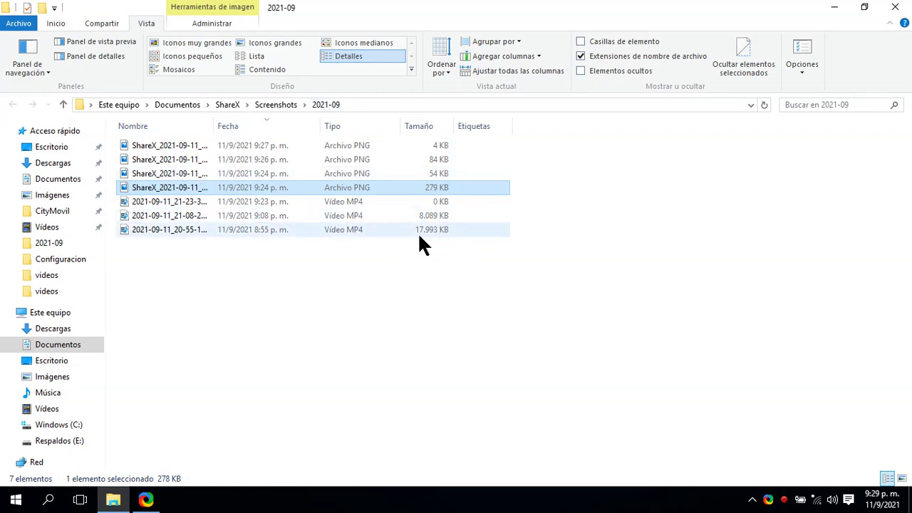
pyautogui.click(895, 7)
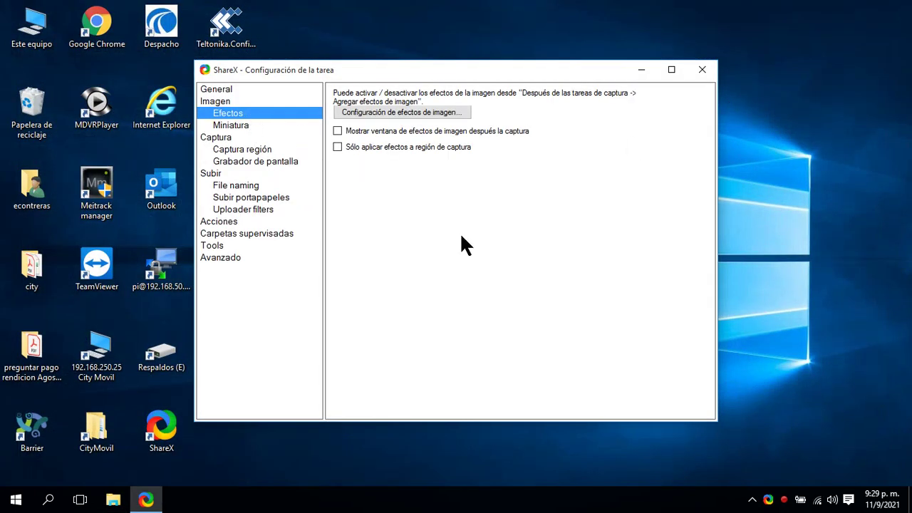
# Step: Review the thumbnail, capture, region capture and screen recorder pages of the task settings
pyautogui.click(235, 120)
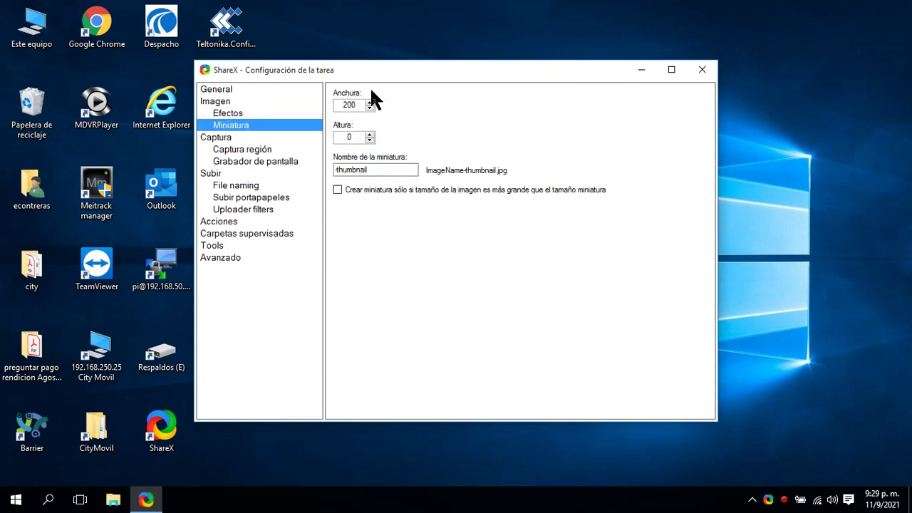
pyautogui.click(211, 138)
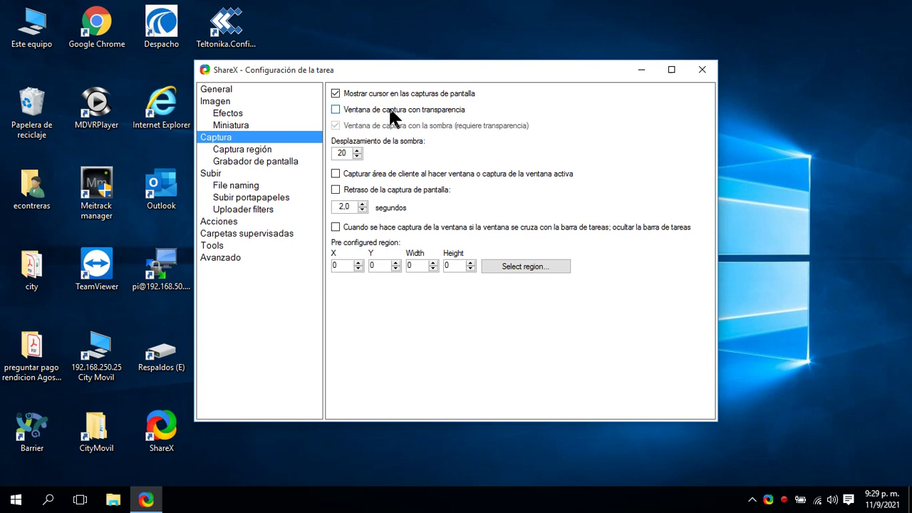
pyautogui.click(226, 161)
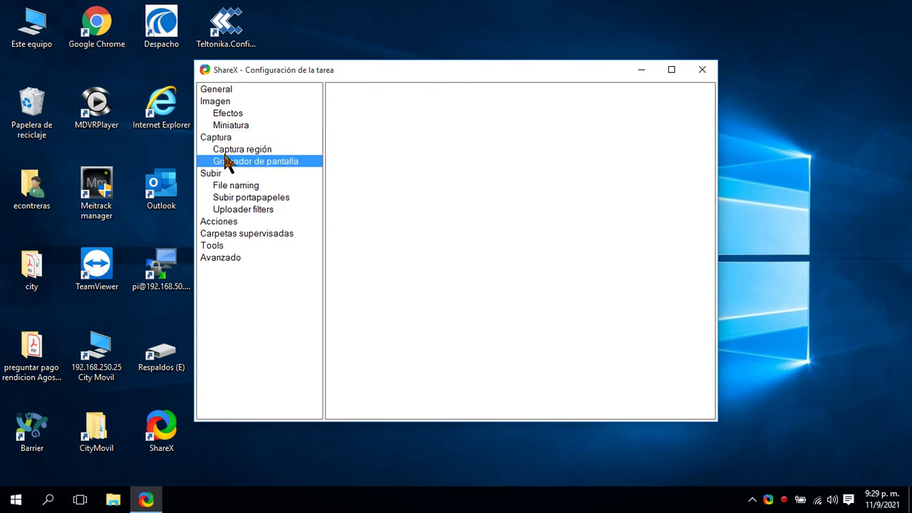
pyautogui.click(237, 152)
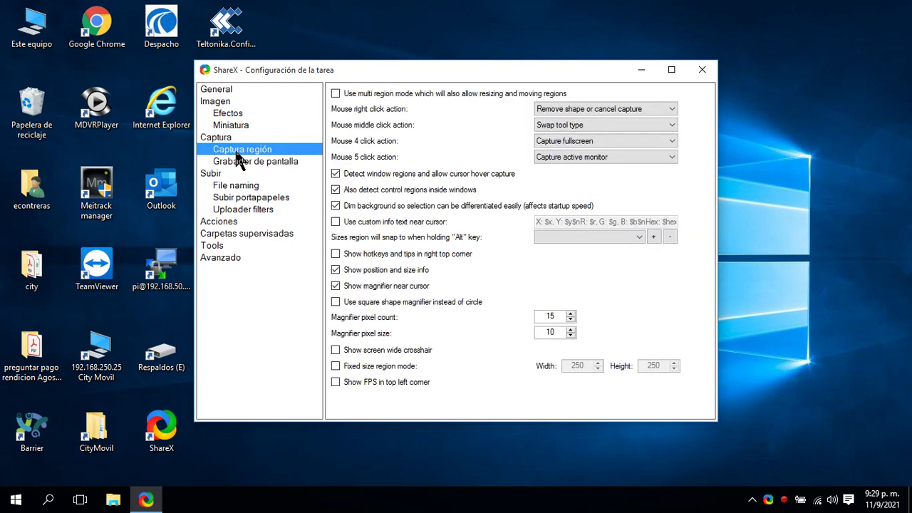
pyautogui.click(245, 162)
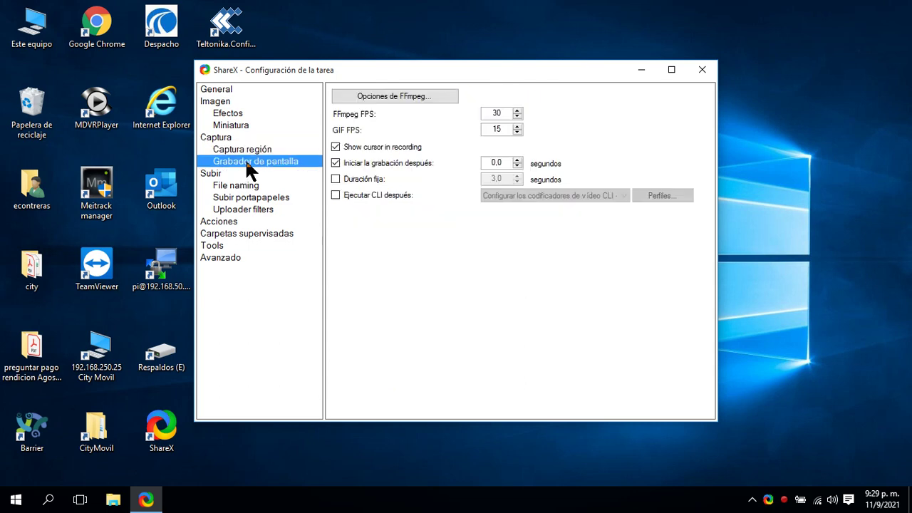
# Step: Open the screen recorder's FFmpeg options and try to download FFmpeg from there
pyautogui.click(416, 98)
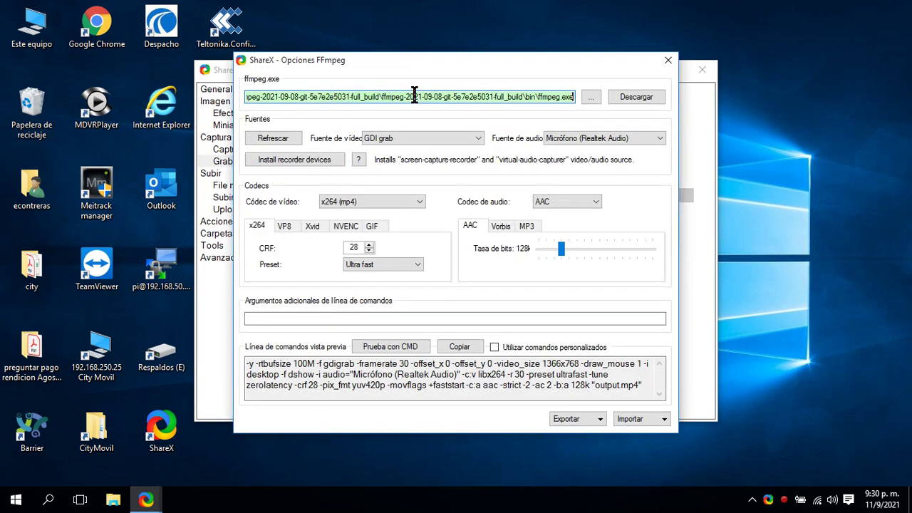
pyautogui.click(639, 99)
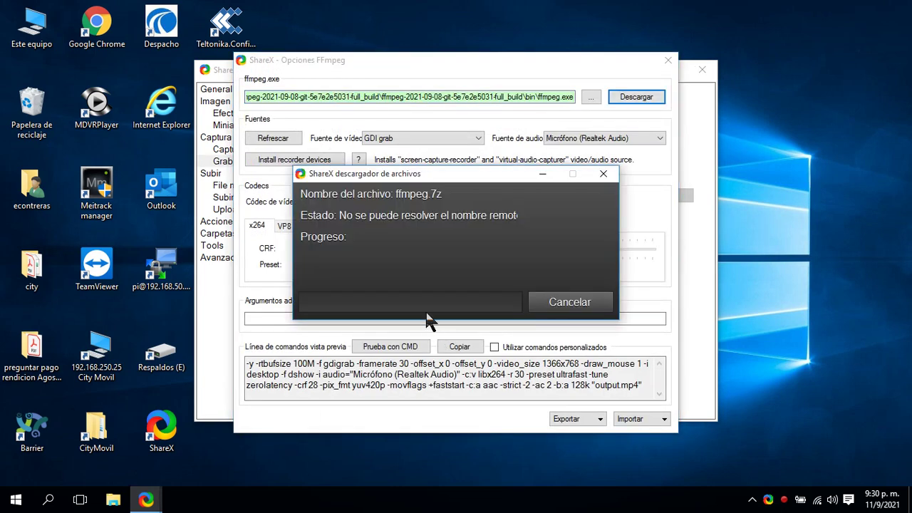
pyautogui.click(580, 305)
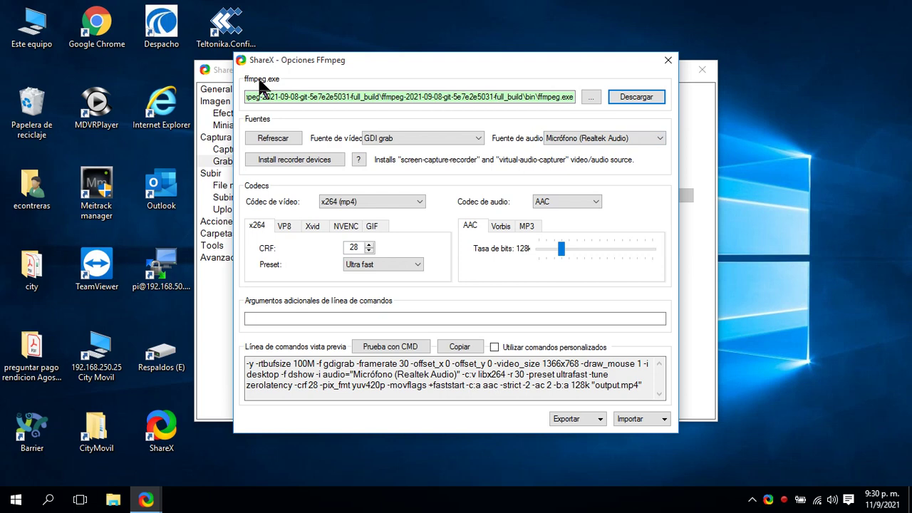
# Step: Browse for ffmpeg.exe and go up from its bin folder to the Descargas folder to view the extracted FFmpeg download
pyautogui.click(589, 97)
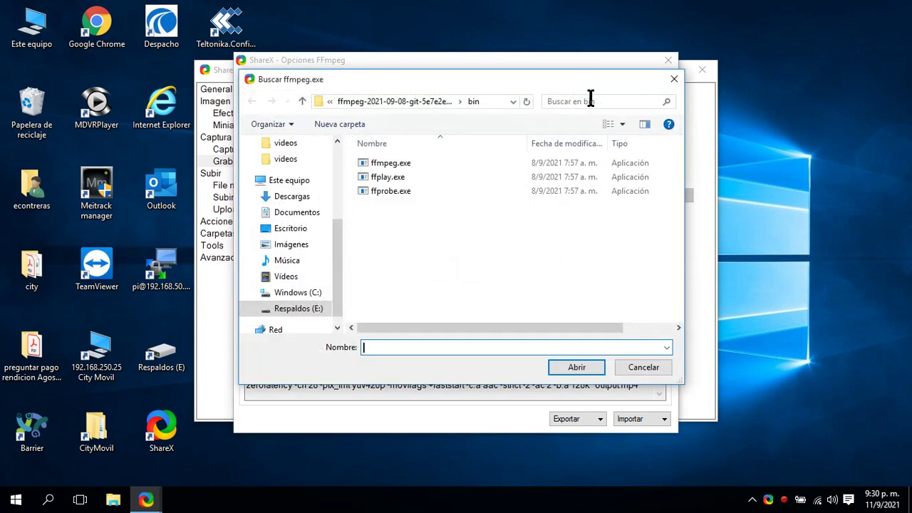
pyautogui.click(302, 99)
pyautogui.click(302, 99)
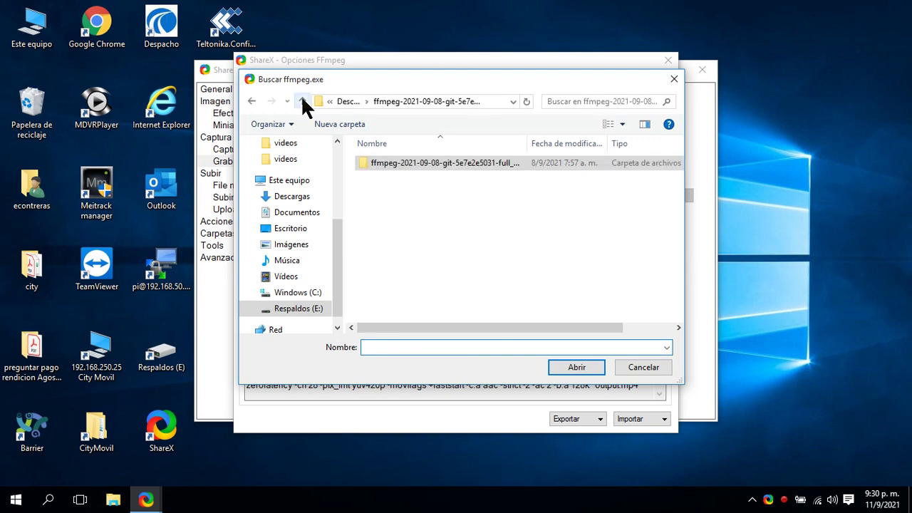
pyautogui.click(302, 98)
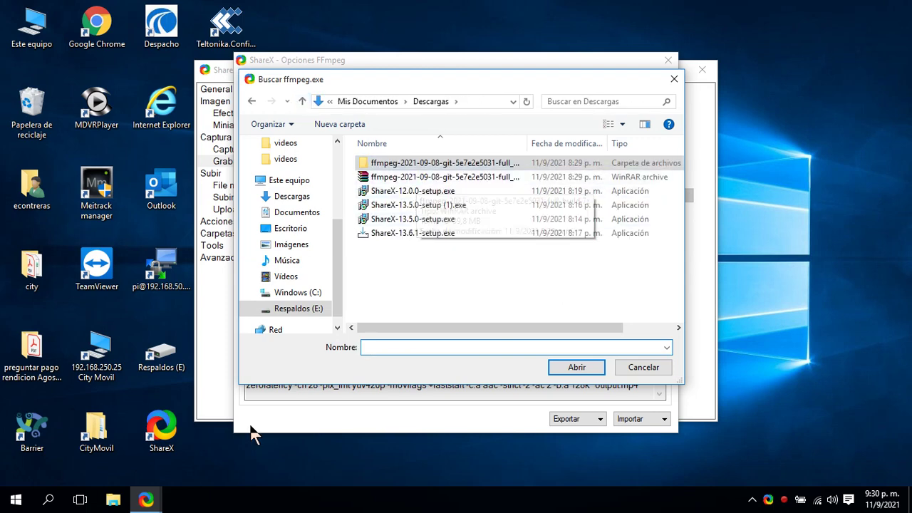
# Step: Switch to Google Chrome and search the web for "ffmepeg"
pyautogui.doubleClick(95, 37)
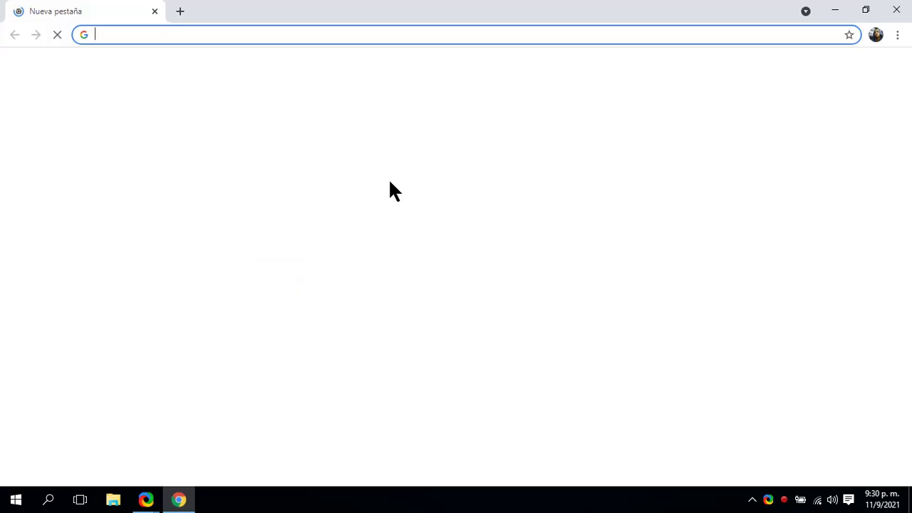
pyautogui.click(325, 40)
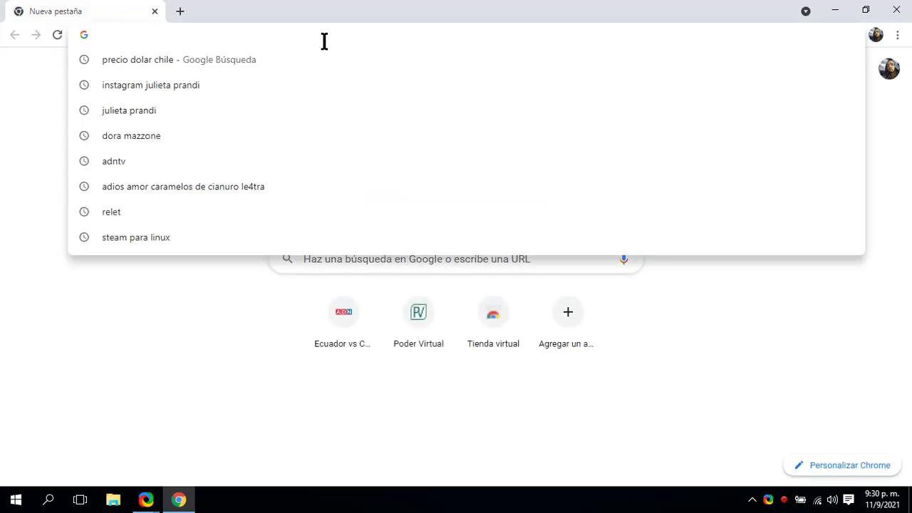
pyautogui.write('ffme')
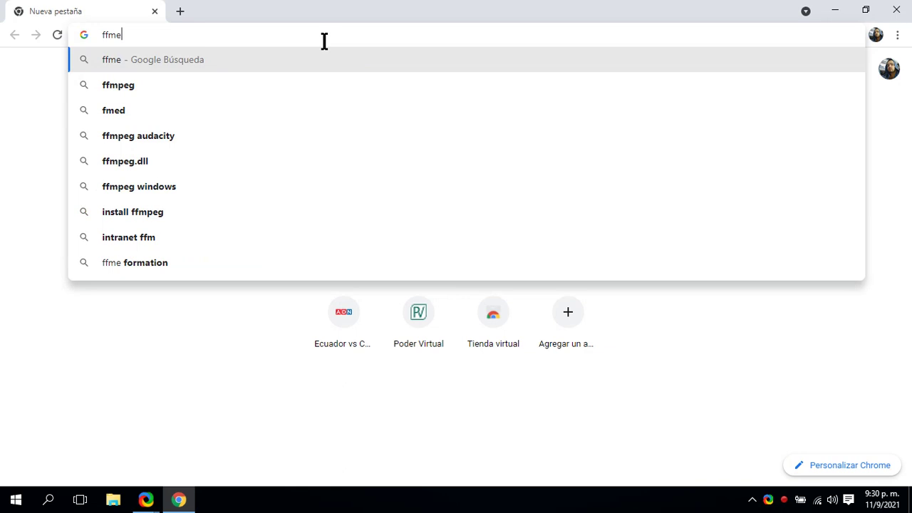
pyautogui.write('peg')
pyautogui.press('Return')
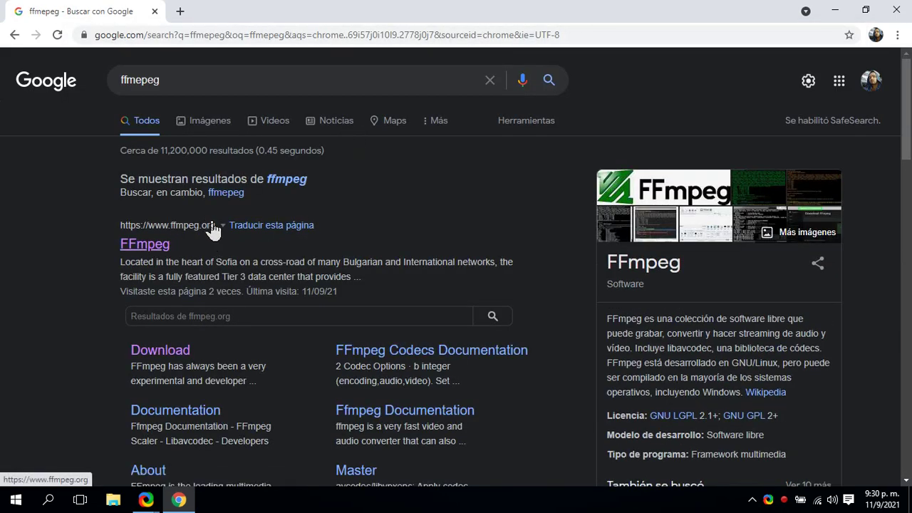
# Step: Open FFmpeg's download page and follow the Windows builds by BtbN to the list of release assets
pyautogui.click(182, 361)
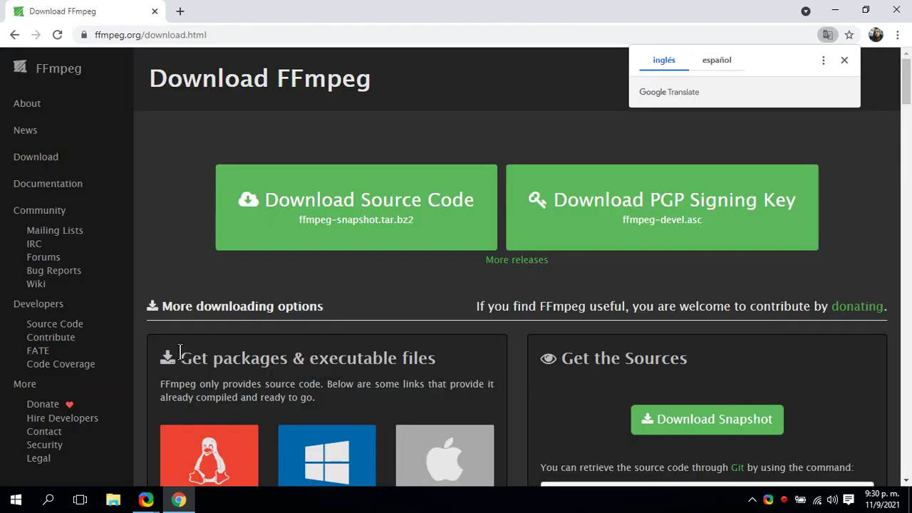
pyautogui.scroll(-3, 179, 350)
pyautogui.click(324, 274)
pyautogui.scroll(3, 320, 278)
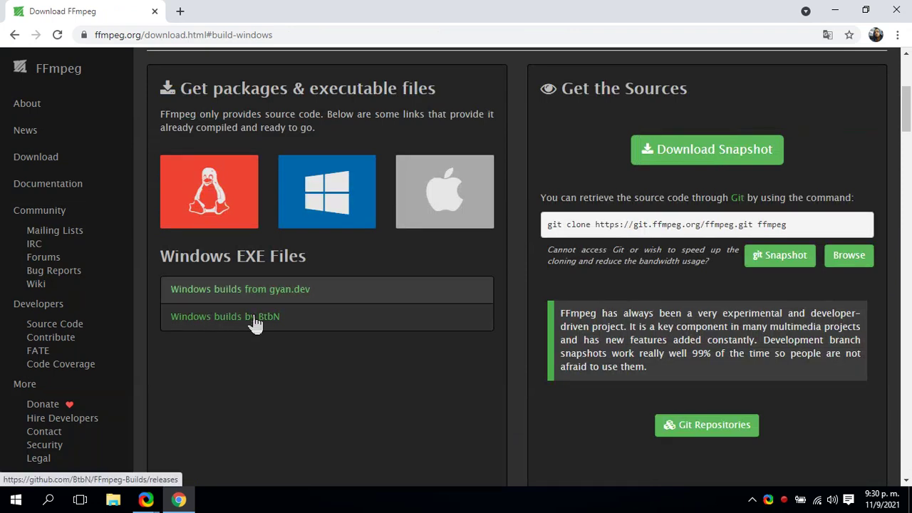
pyautogui.click(245, 324)
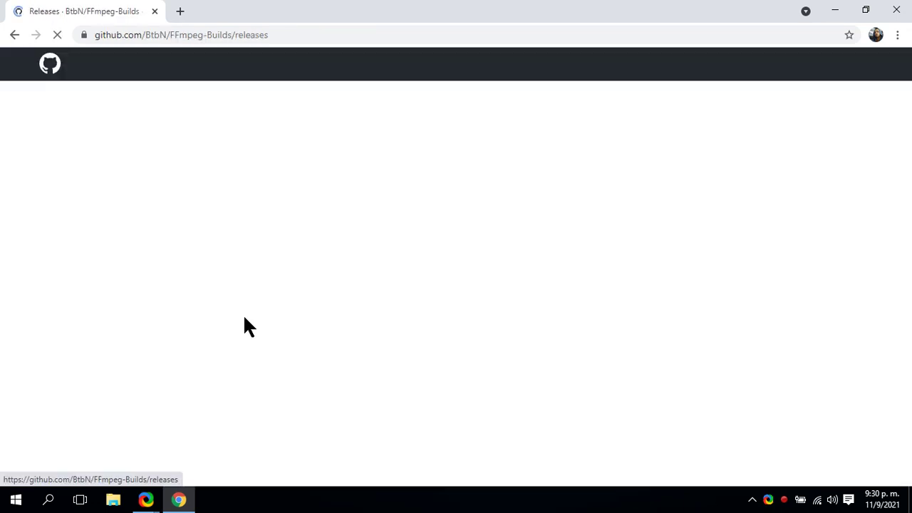
pyautogui.scroll(-2, 247, 320)
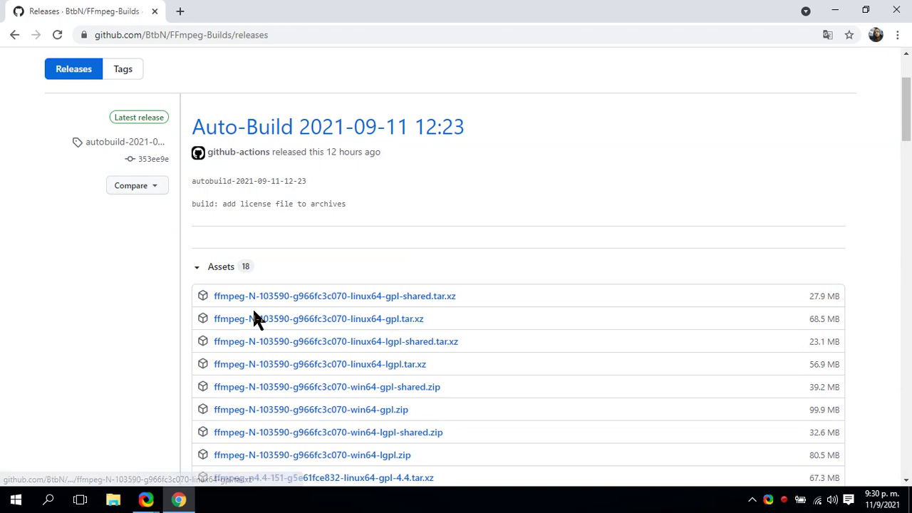
# Step: Look over the BtbN release assets, return to FFmpeg's download page and reopen the Windows builds by BtbN
pyautogui.scroll(-4, 255, 320)
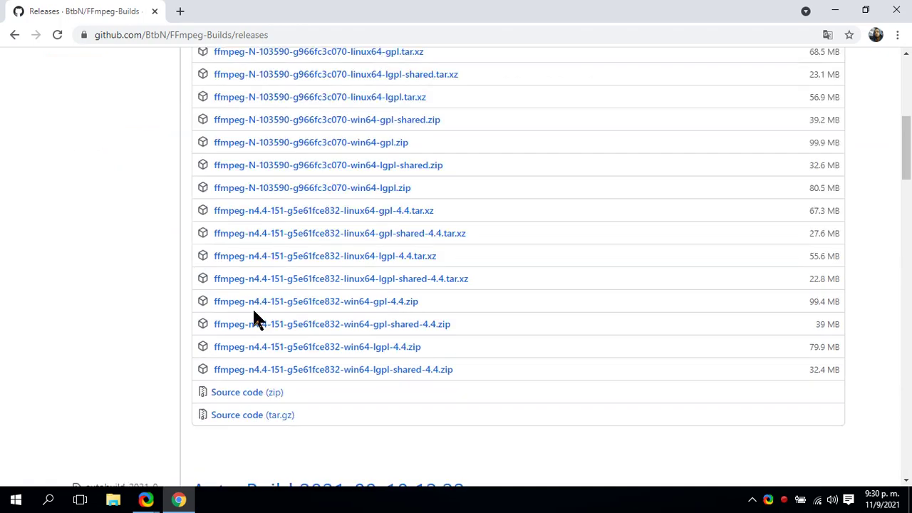
pyautogui.scroll(3, 254, 320)
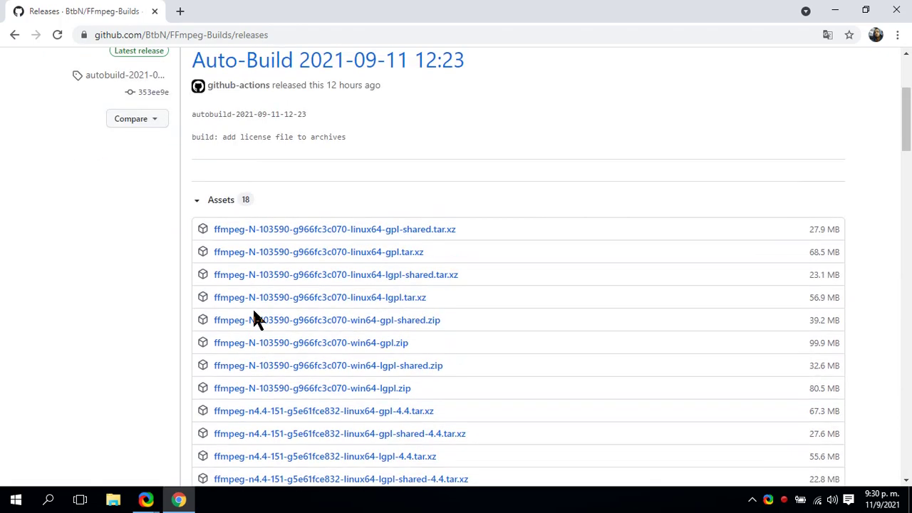
pyautogui.click(14, 34)
pyautogui.scroll(3, 300, 255)
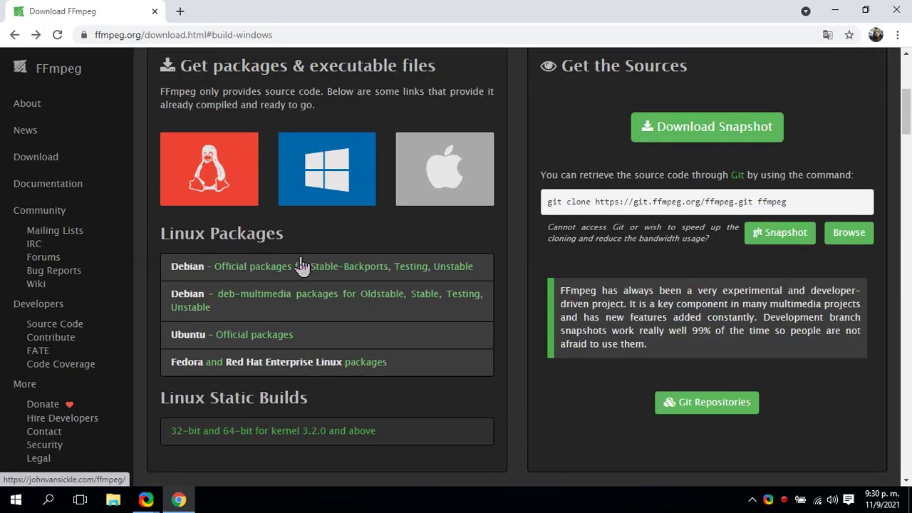
pyautogui.click(309, 184)
pyautogui.scroll(4, 314, 175)
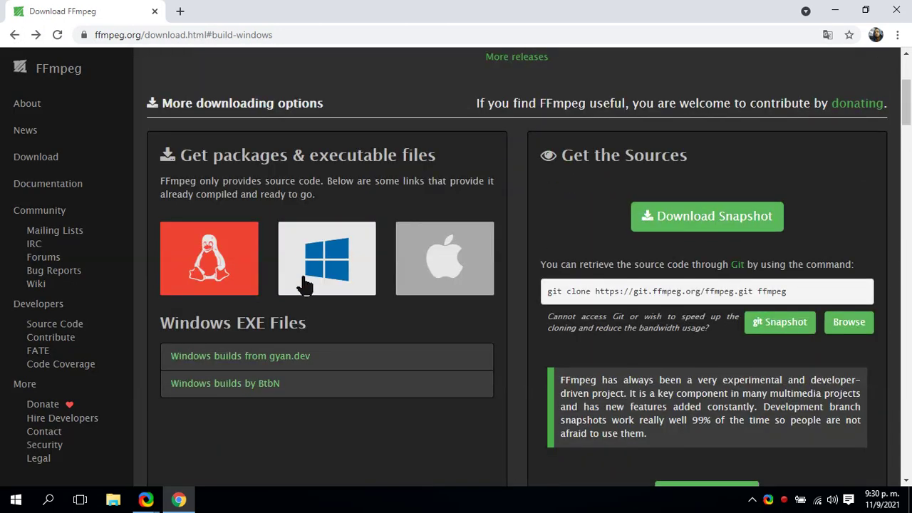
pyautogui.click(255, 385)
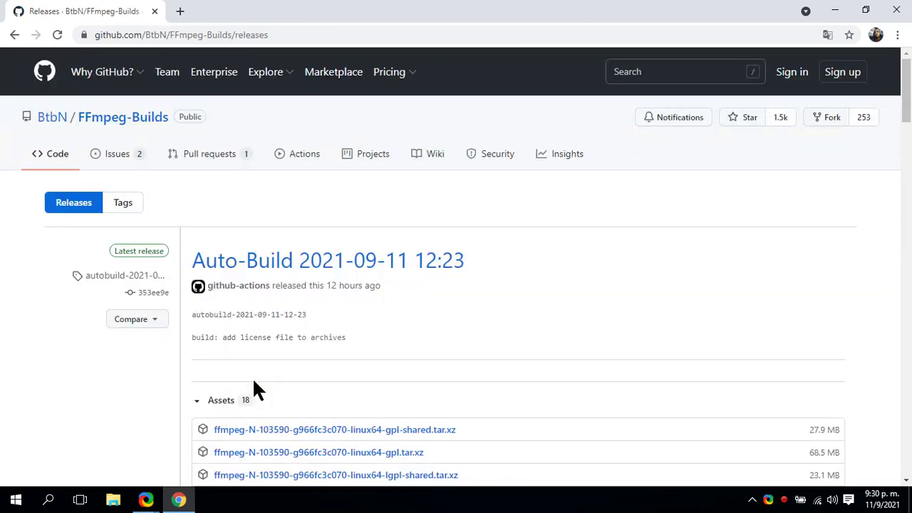
pyautogui.scroll(-2, 291, 352)
pyautogui.click(401, 134)
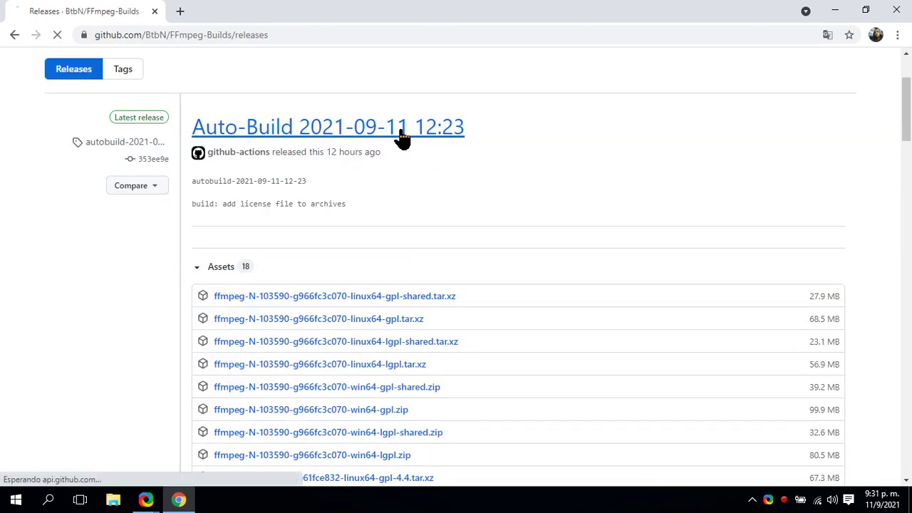
pyautogui.click(14, 34)
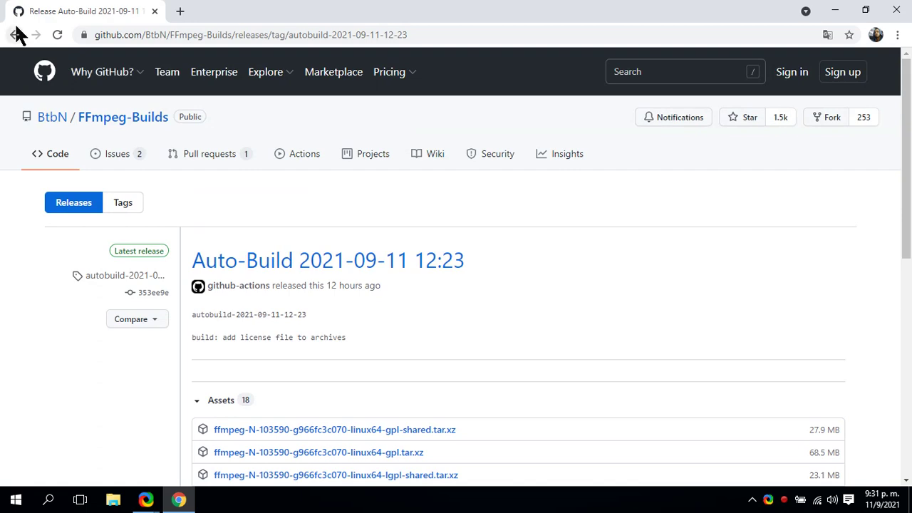
pyautogui.scroll(-4, 285, 146)
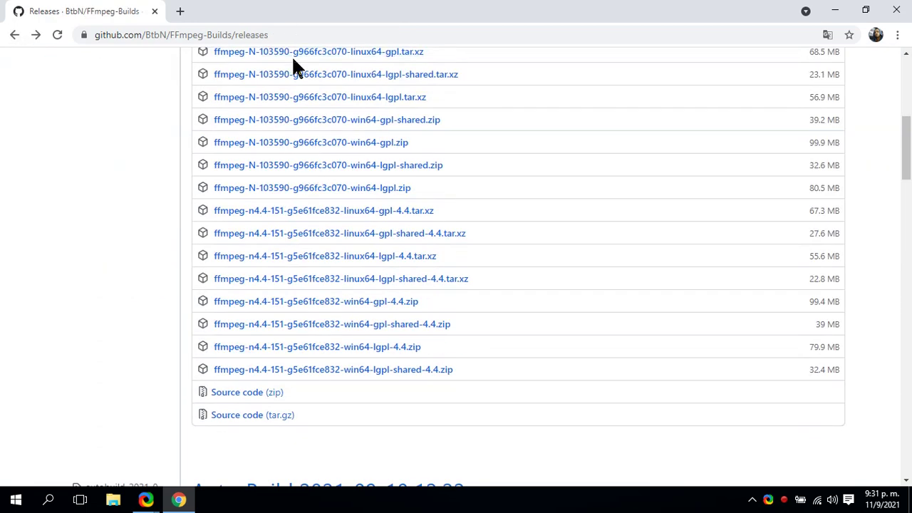
# Step: Switch to ShareX's ffmpeg.exe browse dialog, widen the name column to read the full build names, and return to Chrome
pyautogui.hotkey('alt', 'Tab')
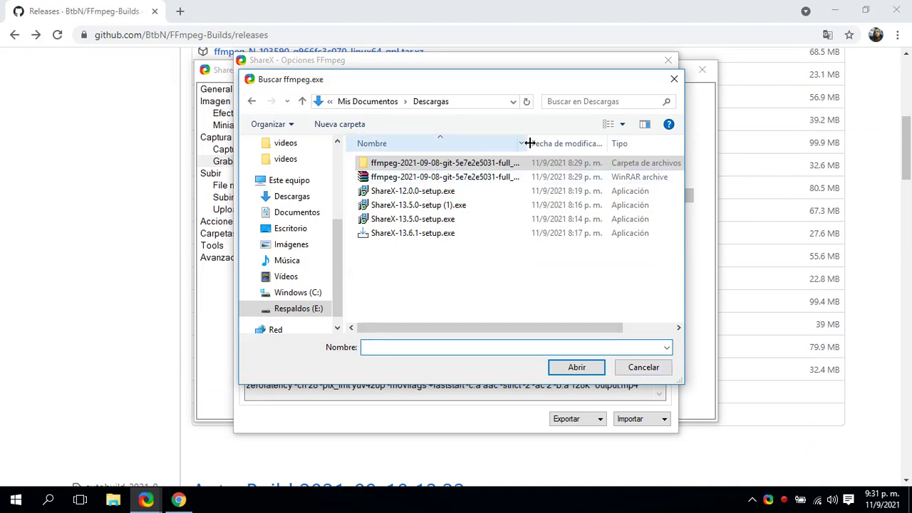
pyautogui.moveTo(526, 143); pyautogui.dragTo(563, 144)
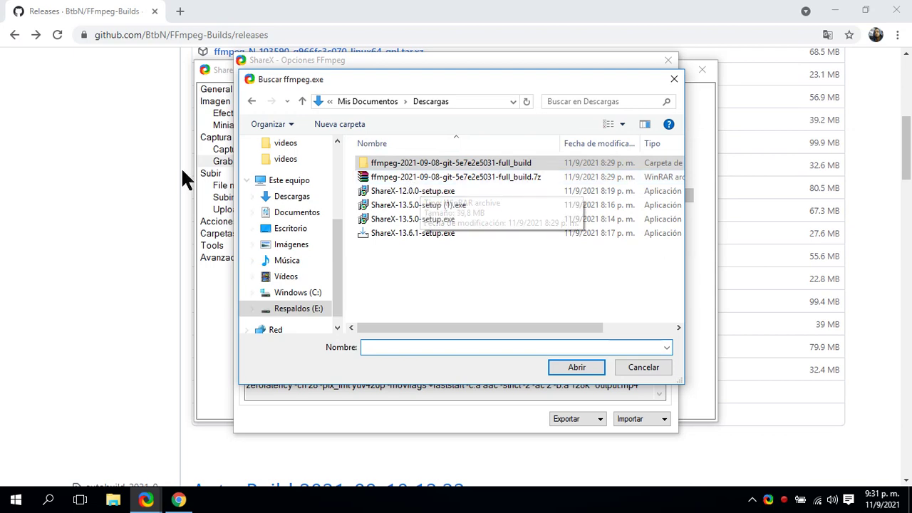
pyautogui.click(139, 174)
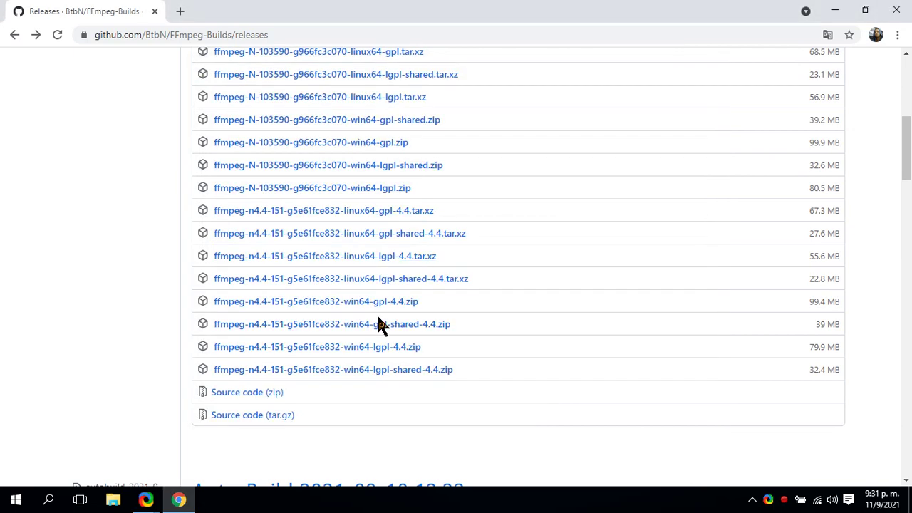
pyautogui.scroll(2, 299, 335)
pyautogui.scroll(2, 299, 324)
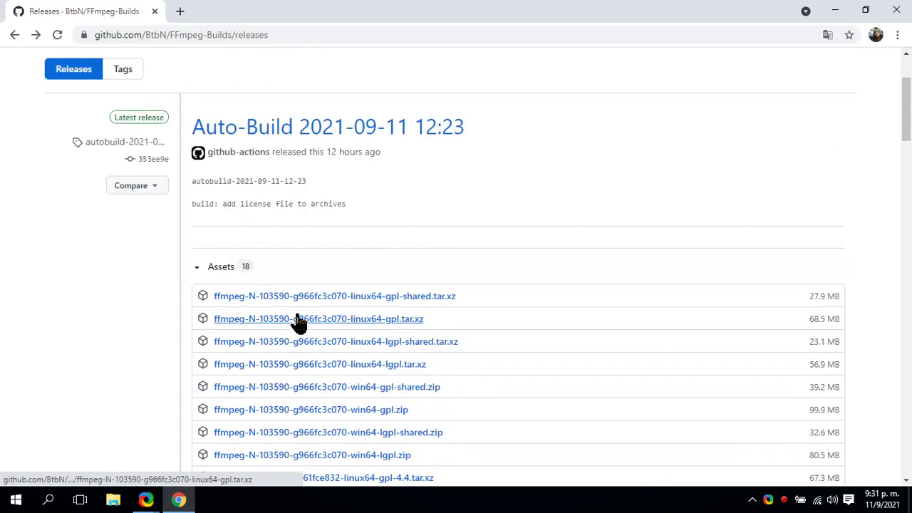
pyautogui.scroll(-4, 299, 322)
pyautogui.scroll(-1, 301, 315)
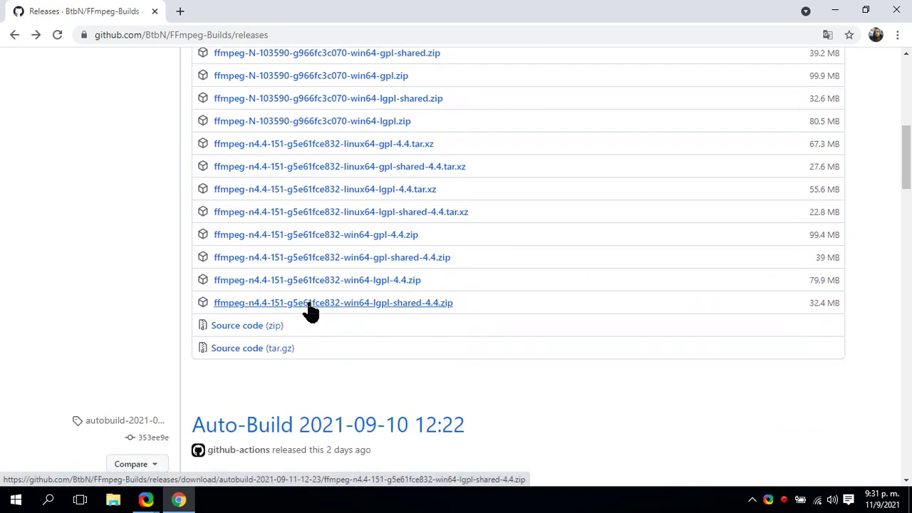
pyautogui.scroll(2, 320, 310)
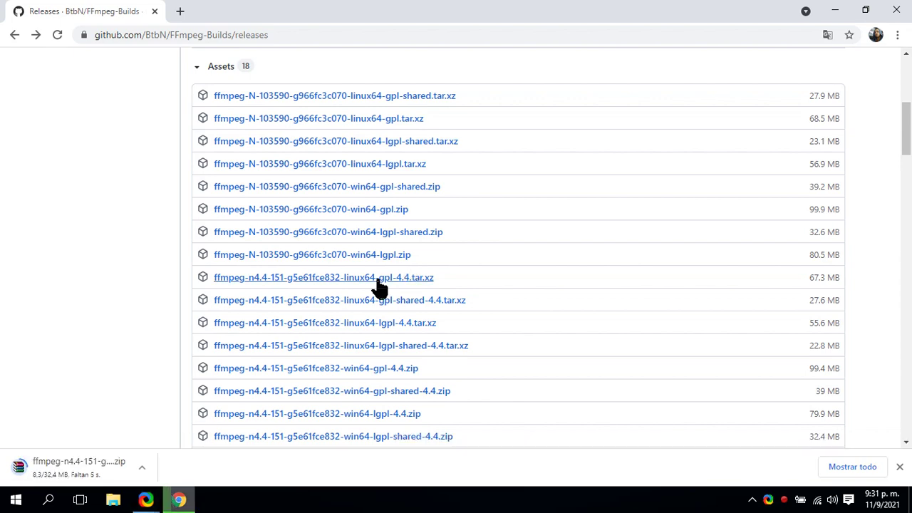
# Step: Close Chrome and, in ShareX's browse dialog, locate ffmpeg.exe in the bin folder of ffmpeg-2021-09-08-git-5e7e2e5031-full_build before leaving the dialog
pyautogui.click(112, 501)
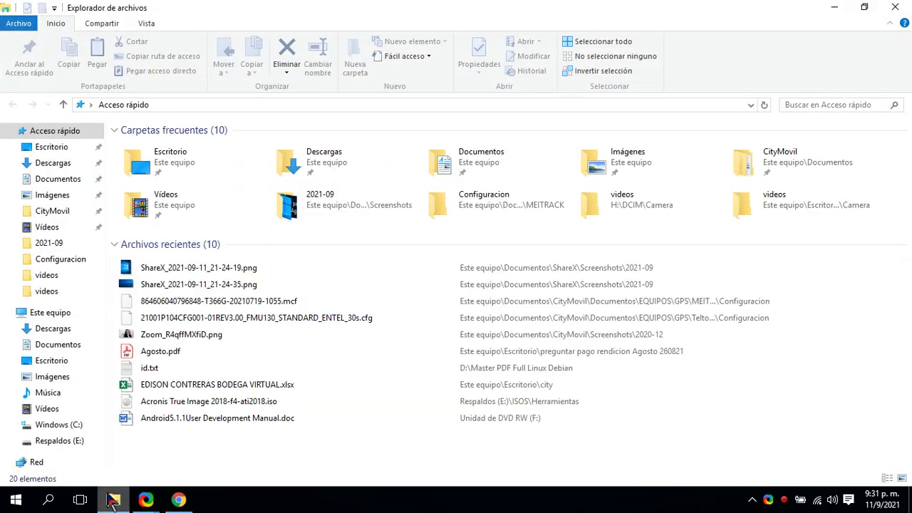
pyautogui.click(895, 7)
pyautogui.click(896, 10)
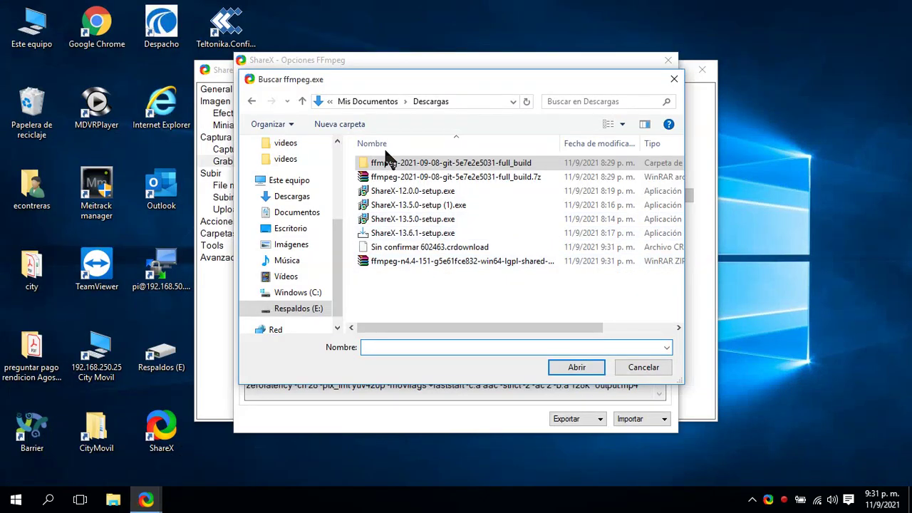
pyautogui.doubleClick(392, 163)
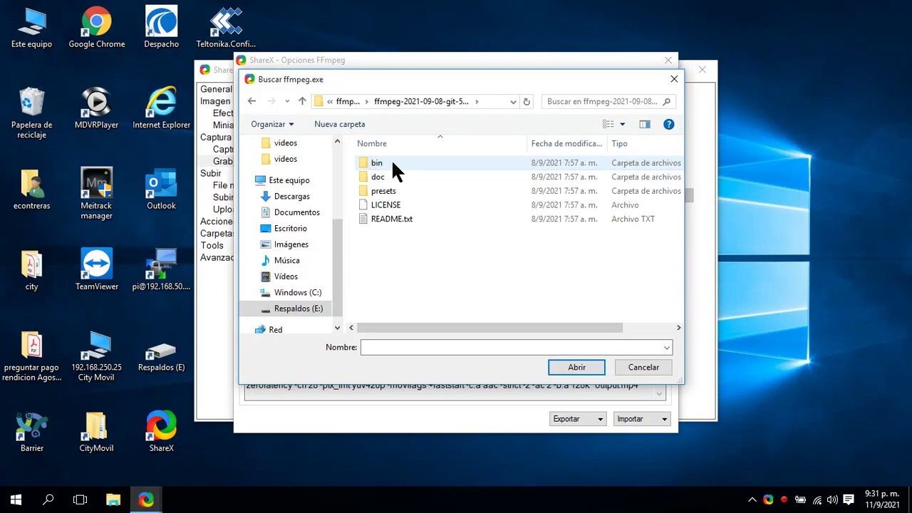
pyautogui.doubleClick(392, 163)
pyautogui.click(398, 163)
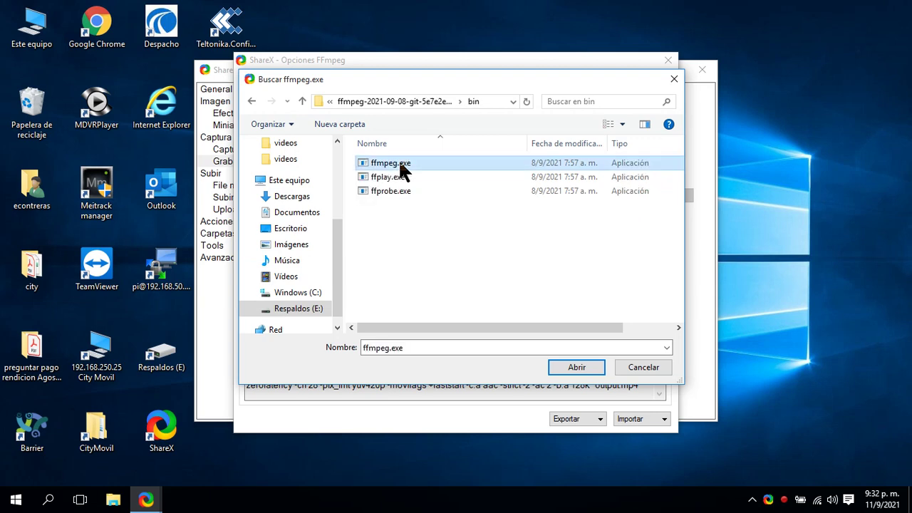
pyautogui.click(674, 79)
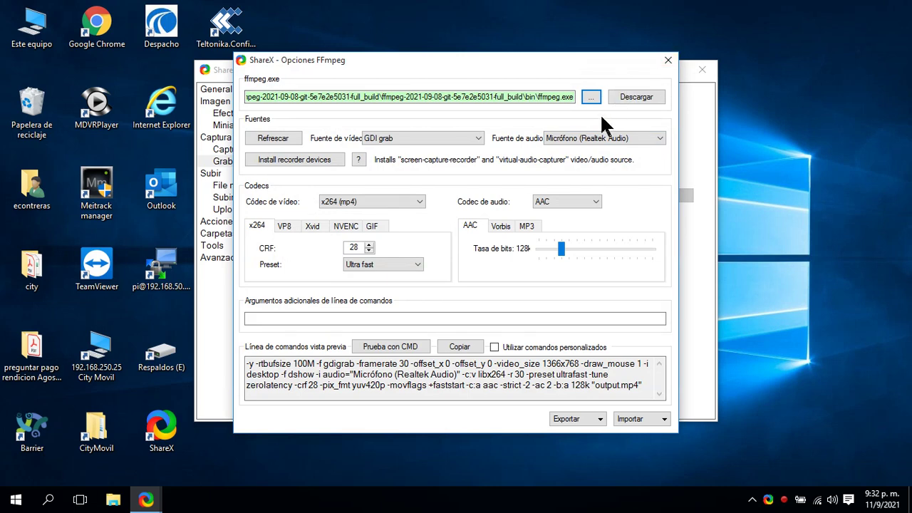
# Step: View the available audio sources in the FFmpeg options without changing the source, and close the options
pyautogui.click(579, 138)
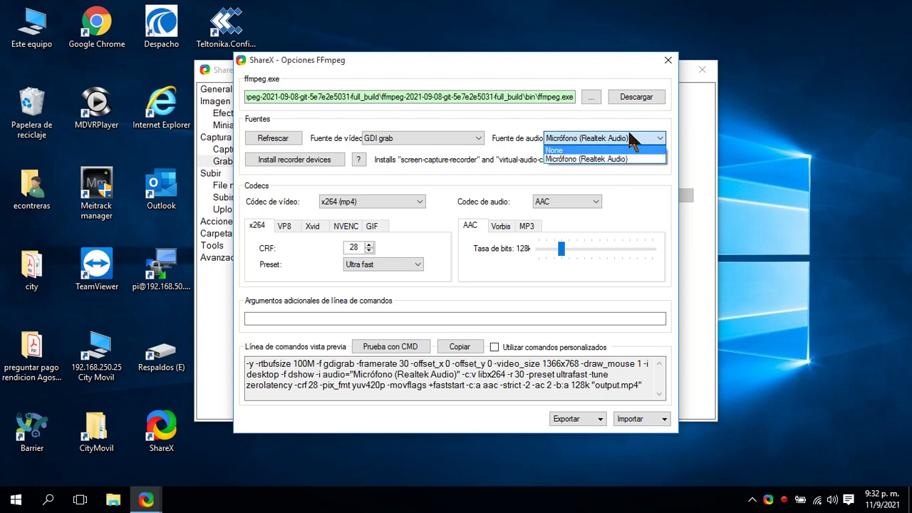
pyautogui.click(669, 61)
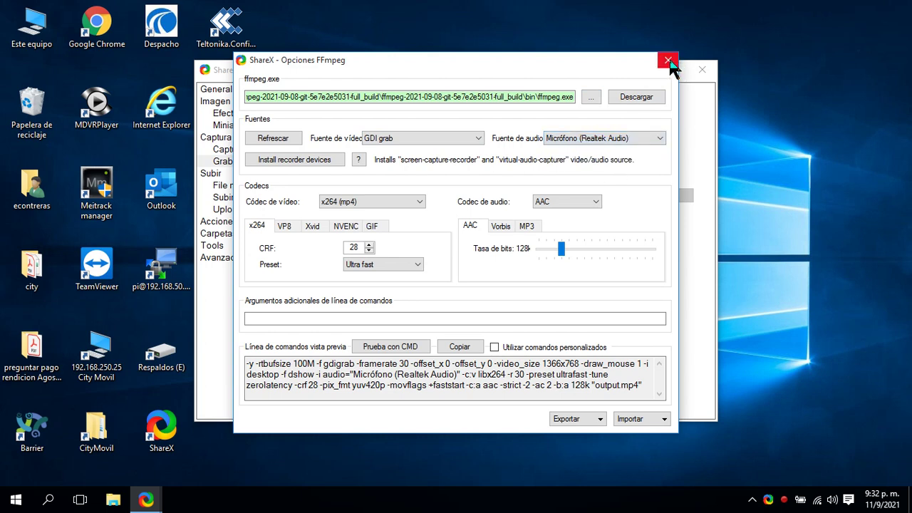
pyautogui.click(669, 60)
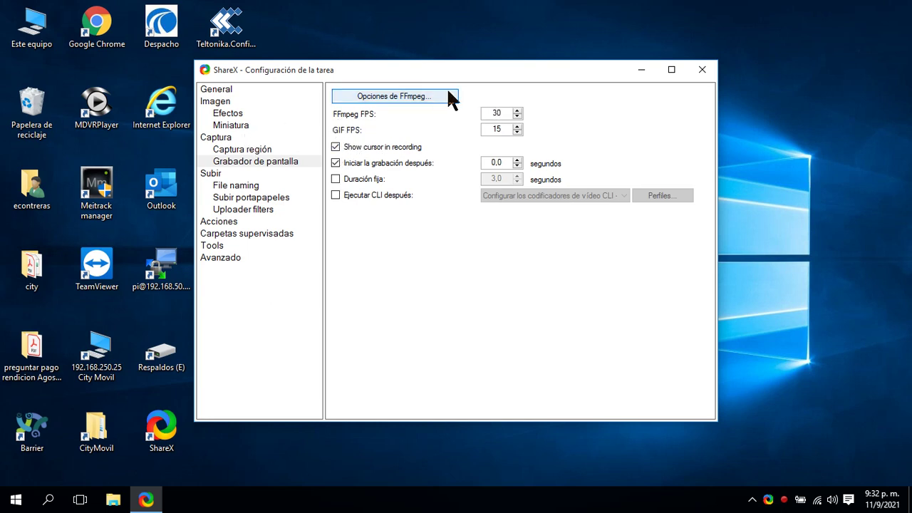
# Step: Go through the task settings for file naming, clipboard upload and uploader filters
pyautogui.click(229, 184)
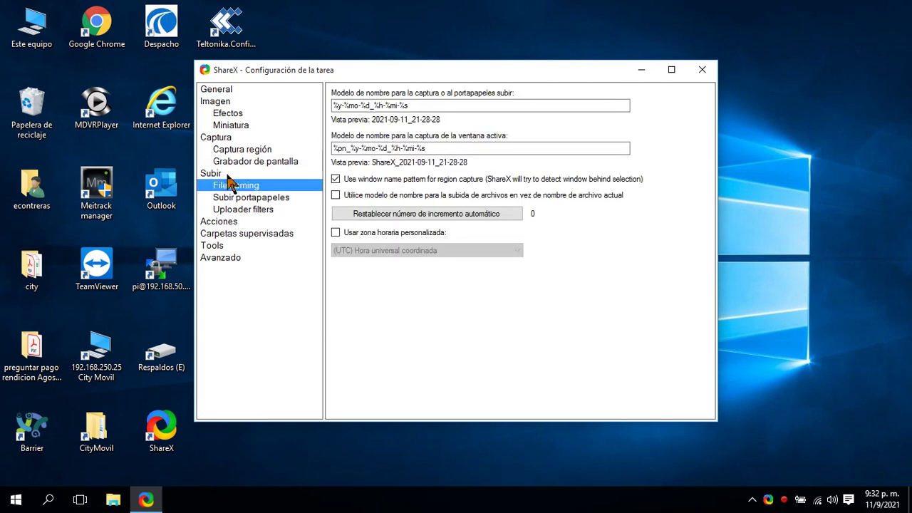
pyautogui.click(226, 198)
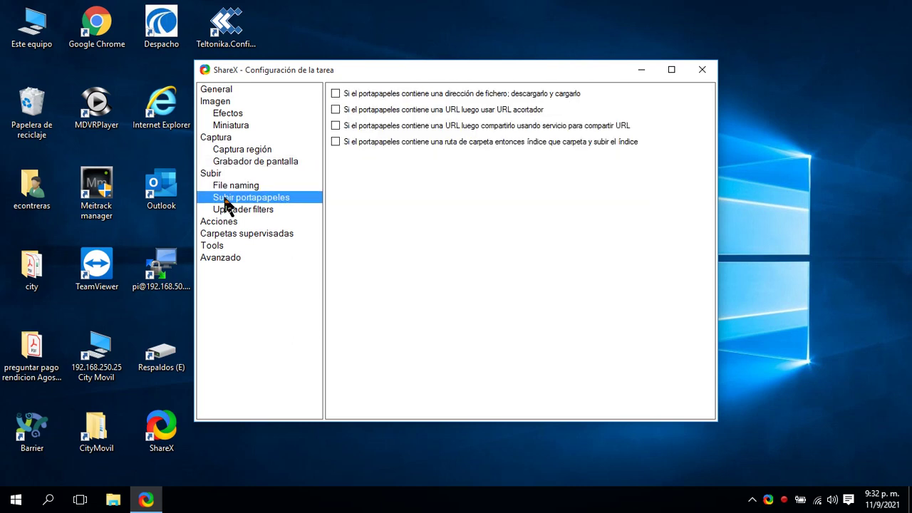
pyautogui.click(242, 210)
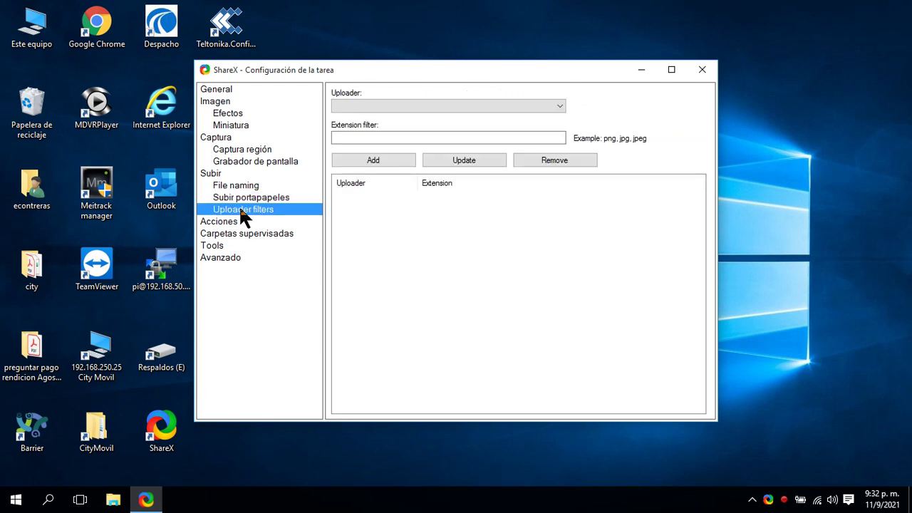
# Step: Look through the whole list of available uploaders for the uploader filter and close it without choosing one
pyautogui.click(461, 105)
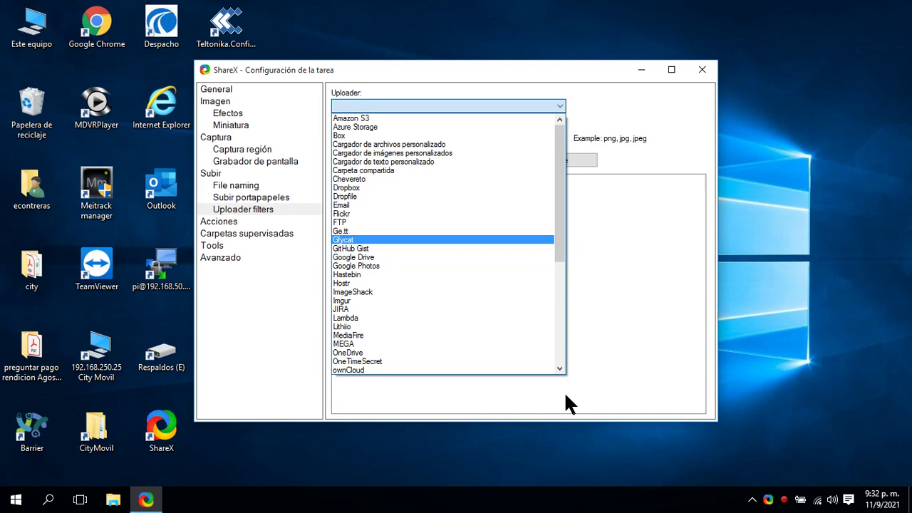
pyautogui.scroll(-6, 442, 257)
pyautogui.scroll(-2, 458, 260)
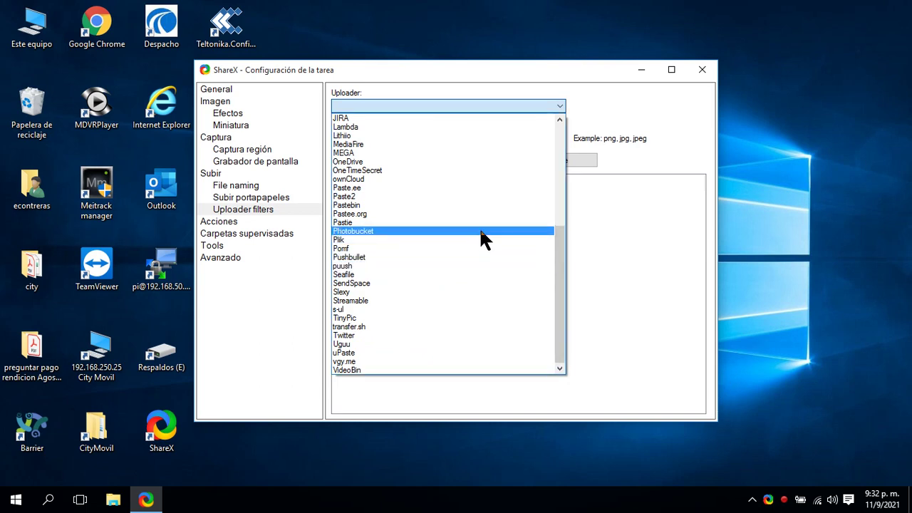
pyautogui.scroll(7, 440, 228)
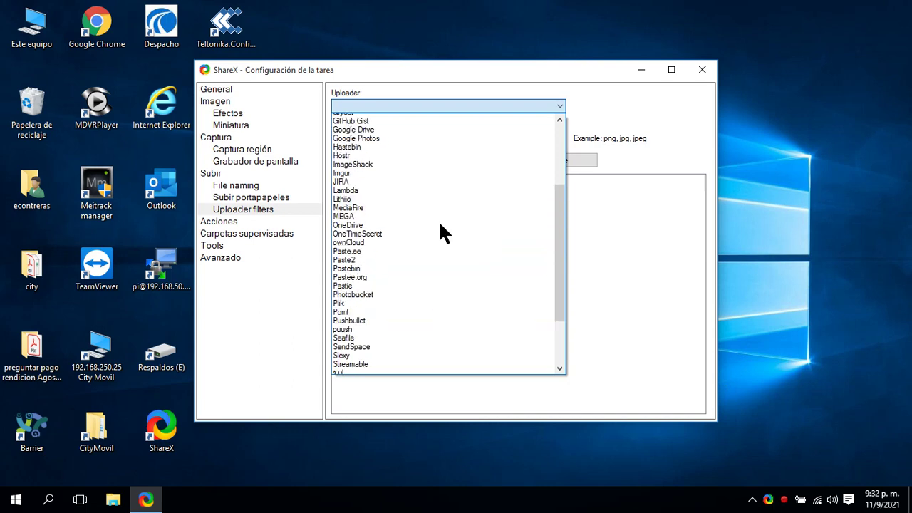
pyautogui.scroll(-7, 446, 325)
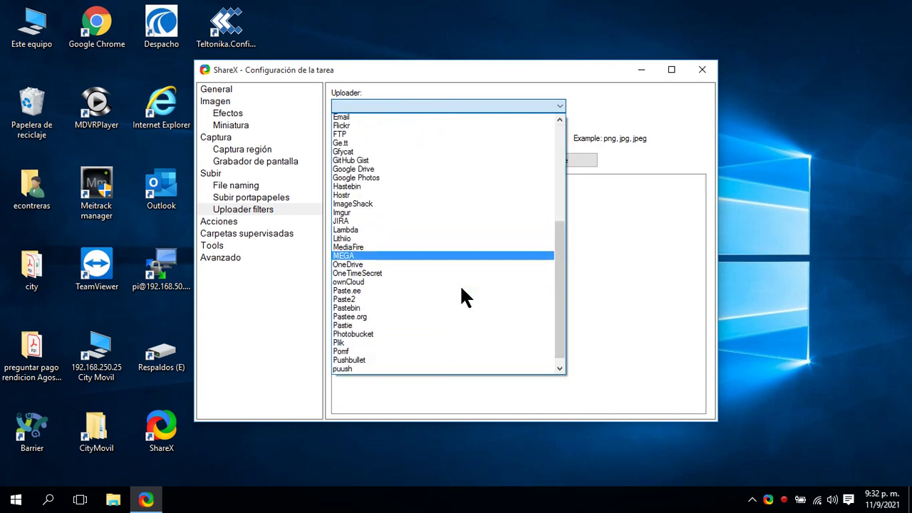
pyautogui.click(677, 212)
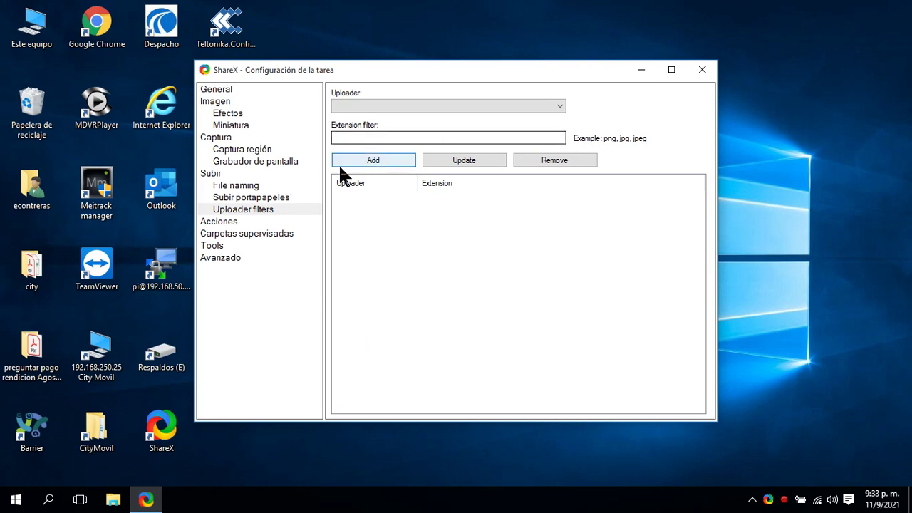
# Step: Review the actions, watched folders, tools and advanced task settings, and close the task settings window
pyautogui.click(232, 222)
pyautogui.click(234, 235)
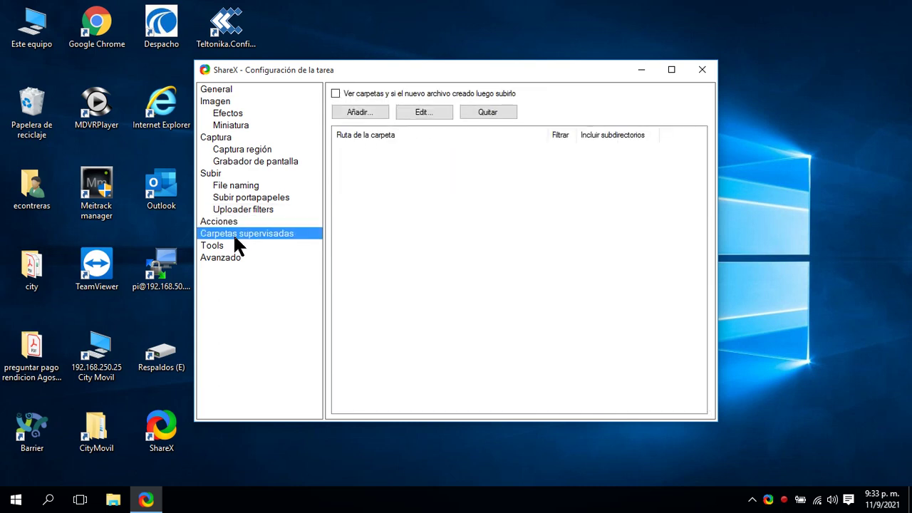
pyautogui.click(232, 246)
pyautogui.click(234, 259)
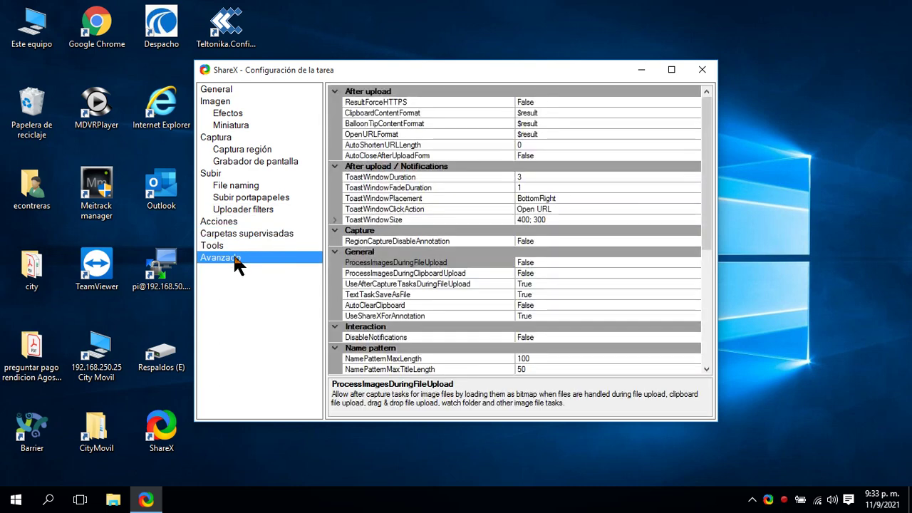
pyautogui.scroll(-3, 529, 241)
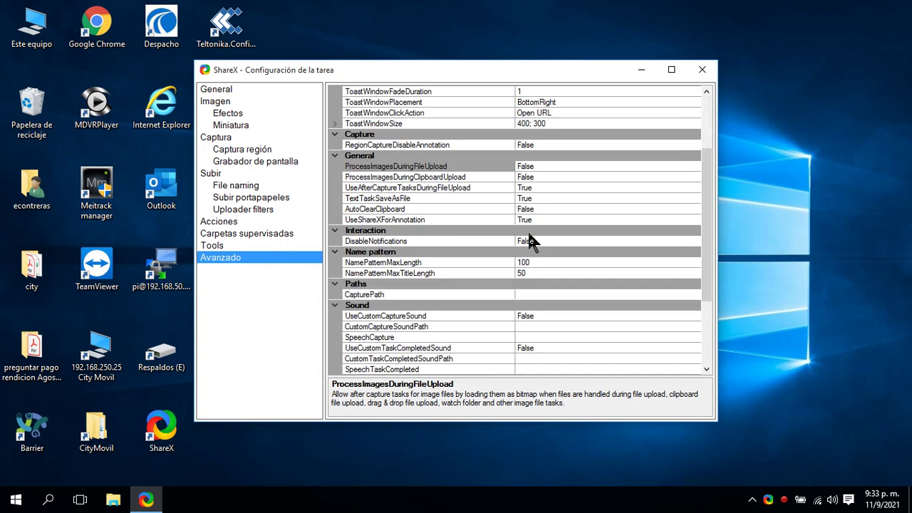
pyautogui.click(703, 70)
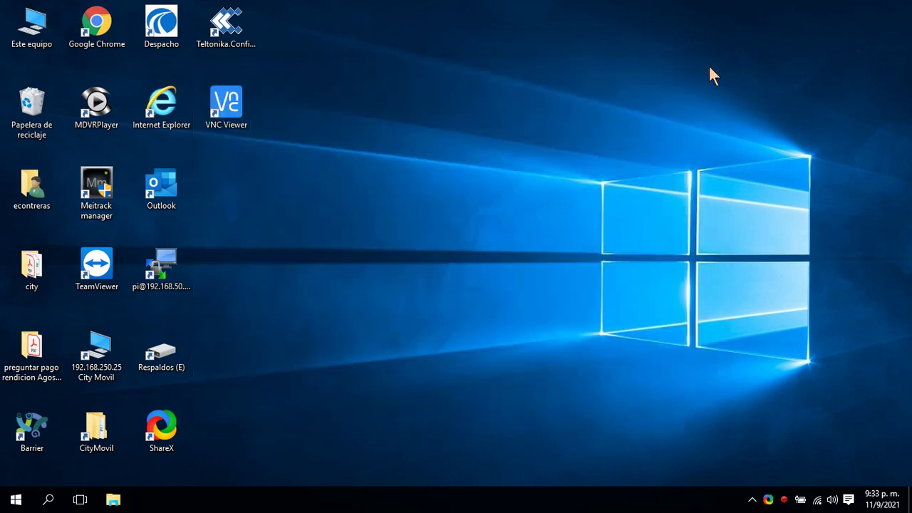
# Step: Look through the ShareX upload options and the list of tools
pyautogui.rightClick(768, 500)
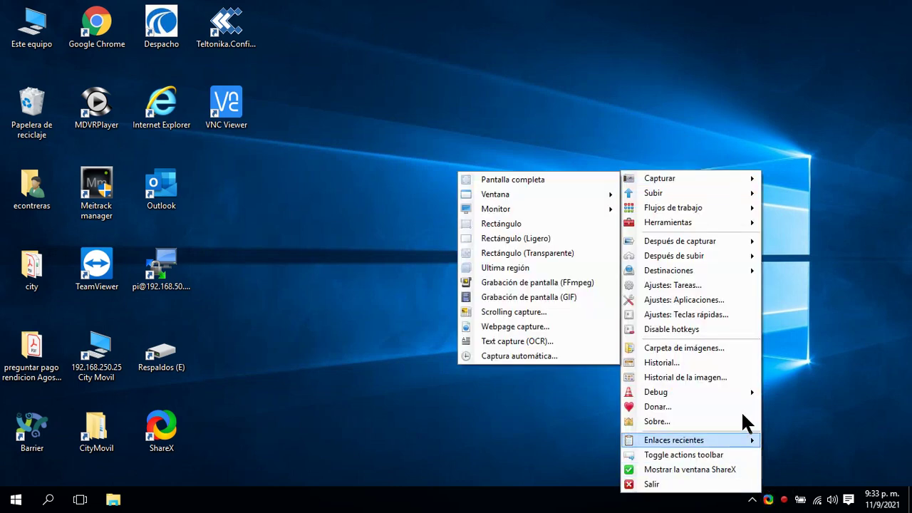
pyautogui.moveTo(672, 191)
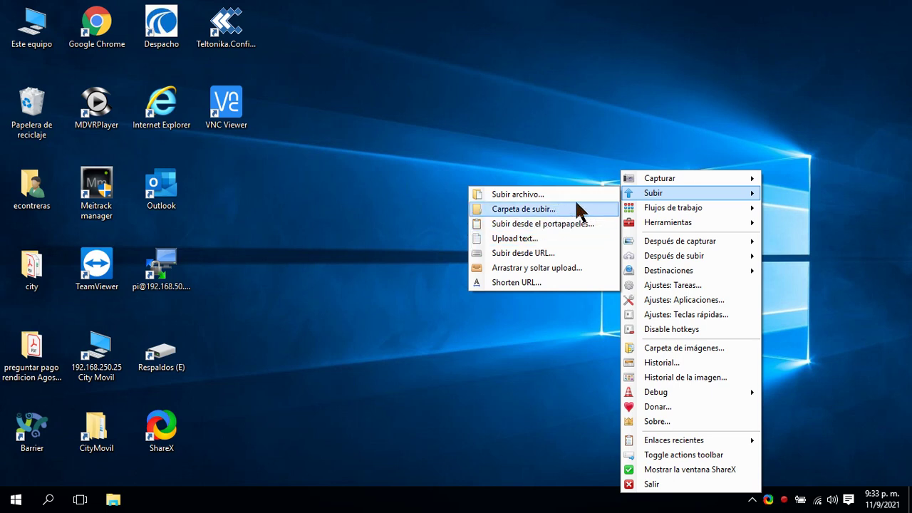
pyautogui.moveTo(688, 214)
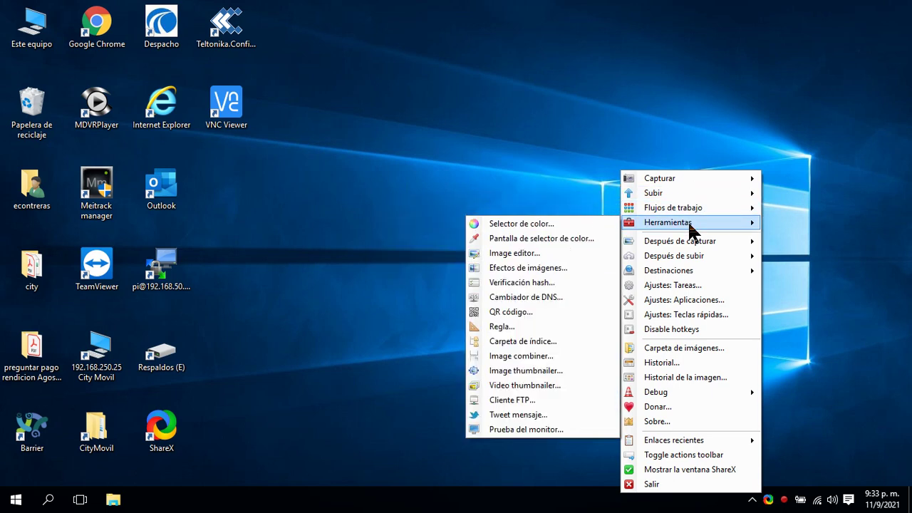
# Step: Start a region capture and draw two red arrows, one to the Start button and one to the taskbar's notification area
pyautogui.click(551, 240)
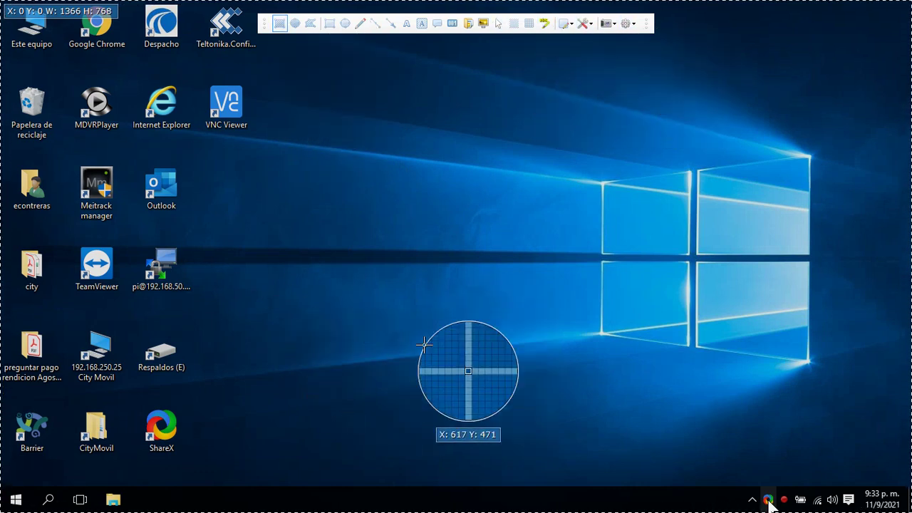
pyautogui.click(390, 23)
pyautogui.moveTo(288, 211)
pyautogui.mouseDown()
pyautogui.moveTo(241, 283)
pyautogui.moveTo(57, 489)
pyautogui.moveTo(27, 493)
pyautogui.moveTo(29, 482)
pyautogui.mouseUp()
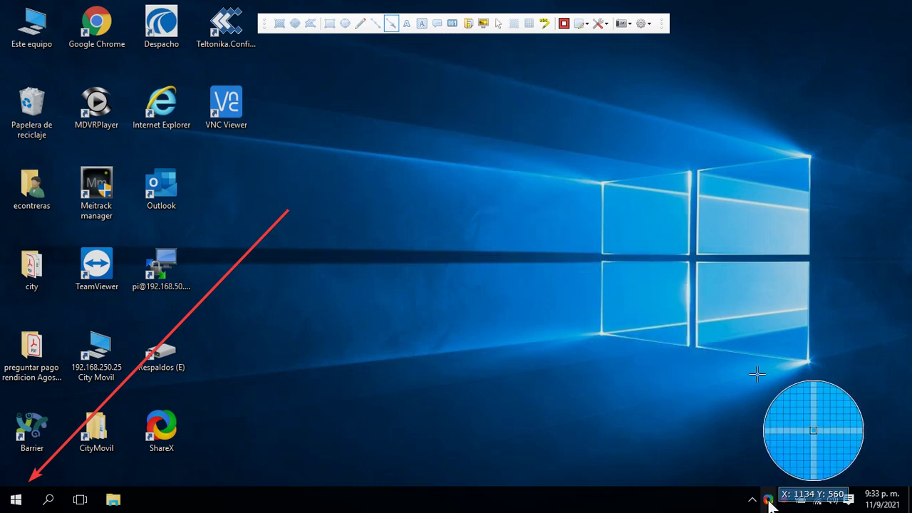
pyautogui.moveTo(757, 374)
pyautogui.mouseDown()
pyautogui.moveTo(801, 432)
pyautogui.moveTo(856, 474)
pyautogui.moveTo(844, 477)
pyautogui.mouseUp()
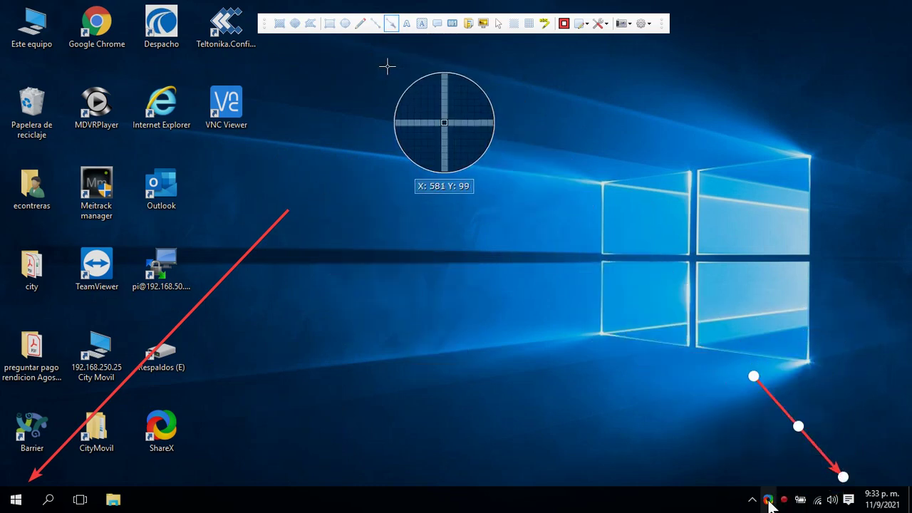
# Step: Label the arrow to the Start button with the text 1 and the arrow to the notification area with 2
pyautogui.click(406, 24)
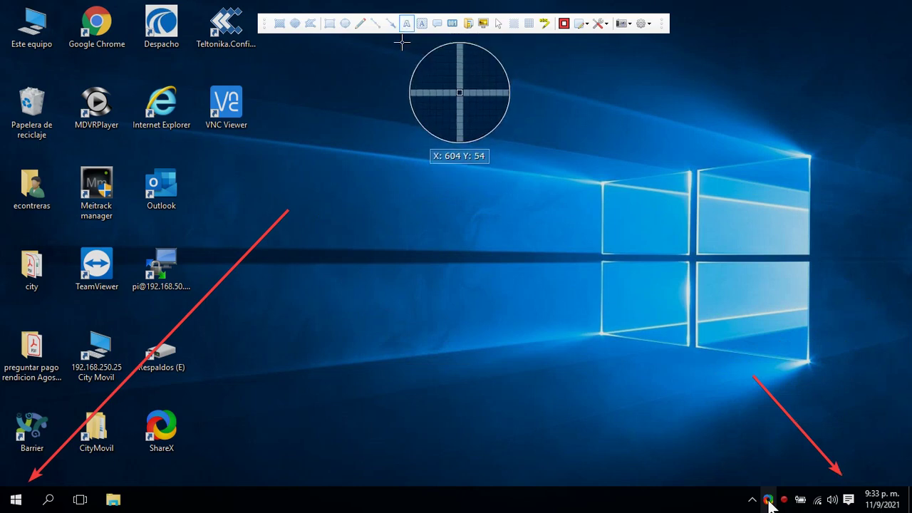
pyautogui.click(302, 183)
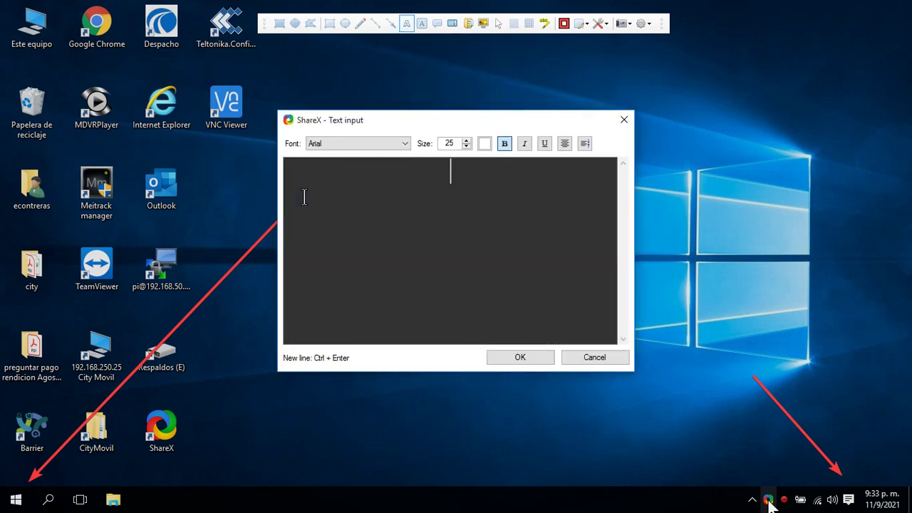
pyautogui.write('1')
pyautogui.press('Return')
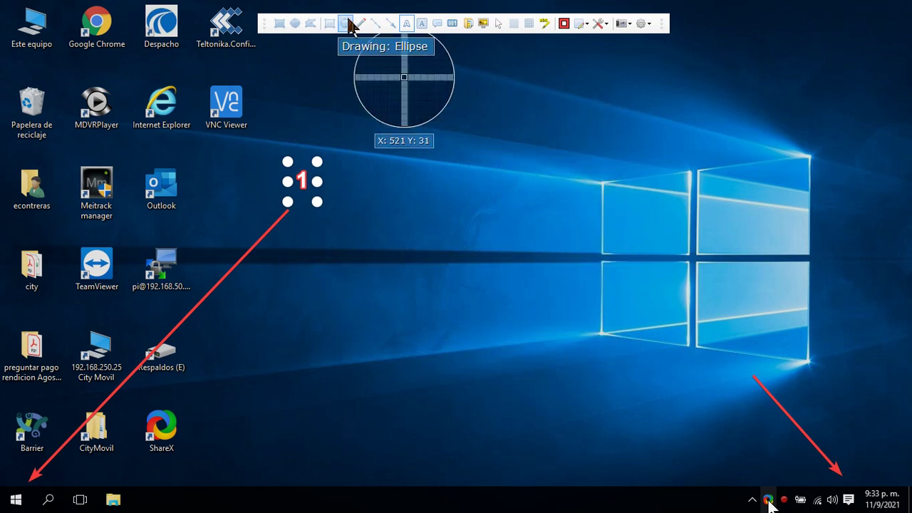
pyautogui.click(727, 360)
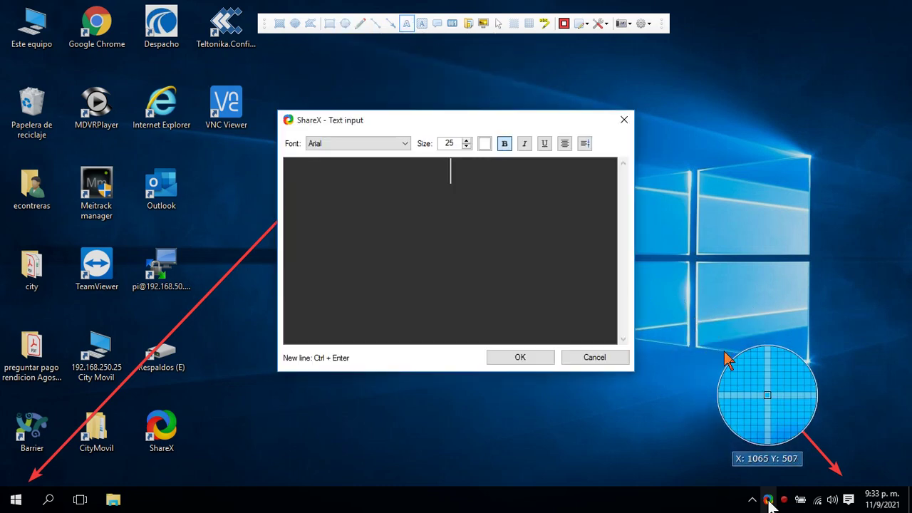
pyautogui.write('2')
pyautogui.press('Return')
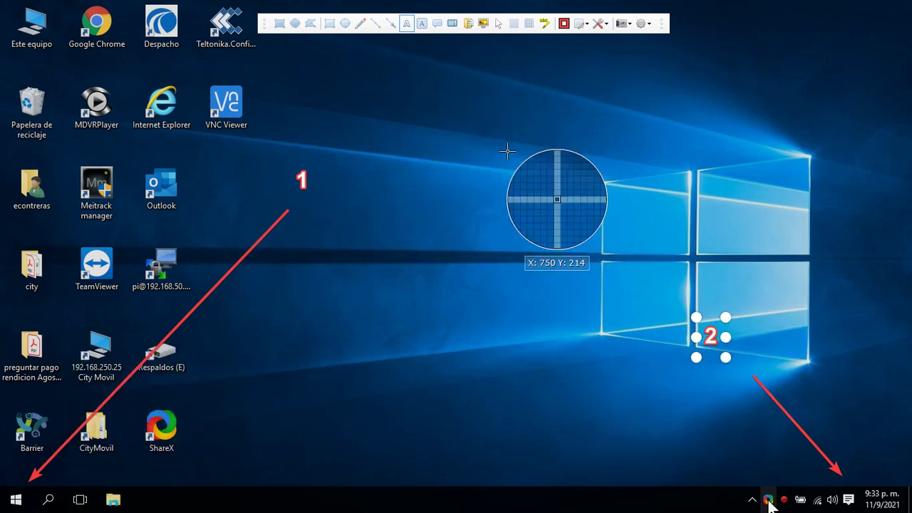
# Step: Blur the Outlook shortcut's label and capture the annotated desktop region below the first row of icons
pyautogui.click(516, 29)
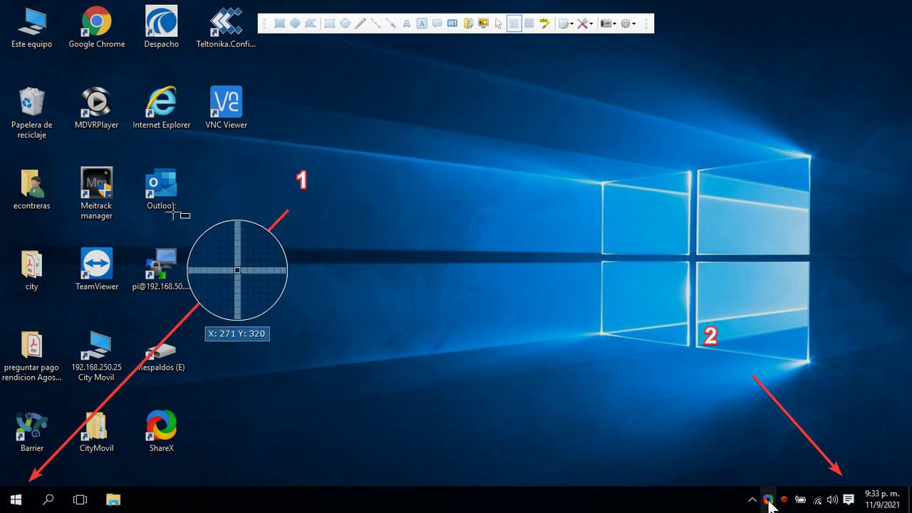
pyautogui.click(135, 201)
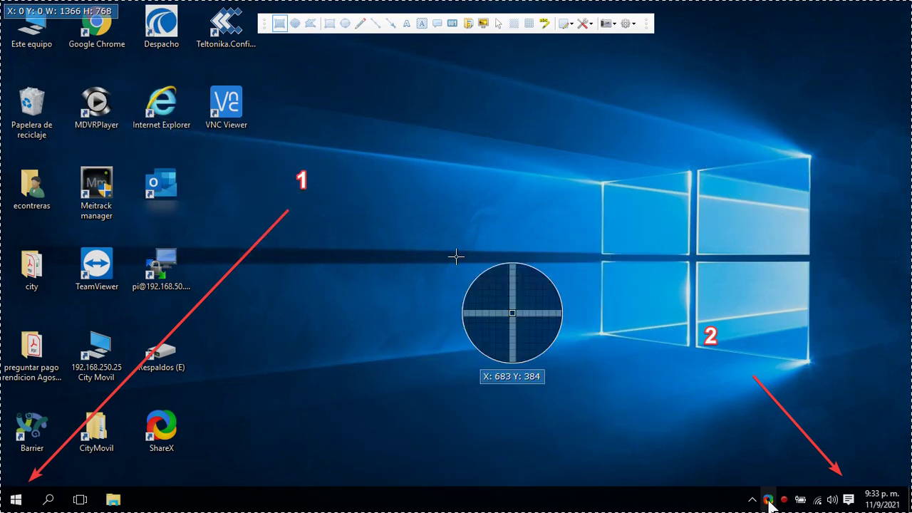
pyautogui.moveTo(881, 103); pyautogui.dragTo(1, 512)
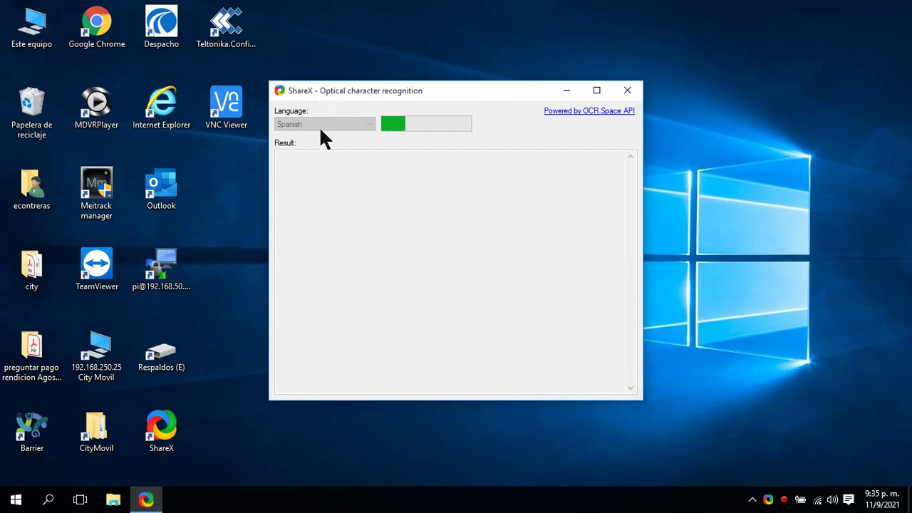
# Step: View the list of after-capture tasks without changing any of them
pyautogui.rightClick(768, 506)
pyautogui.moveTo(712, 255)
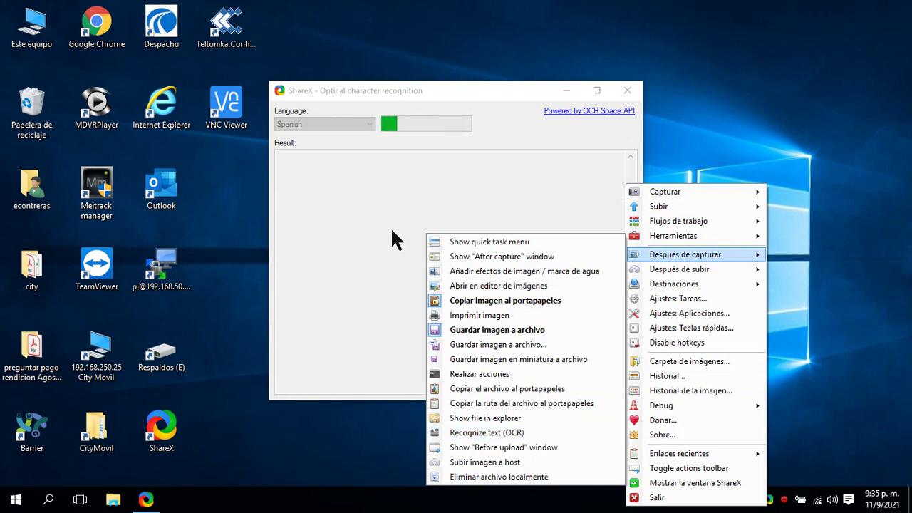
pyautogui.click(328, 198)
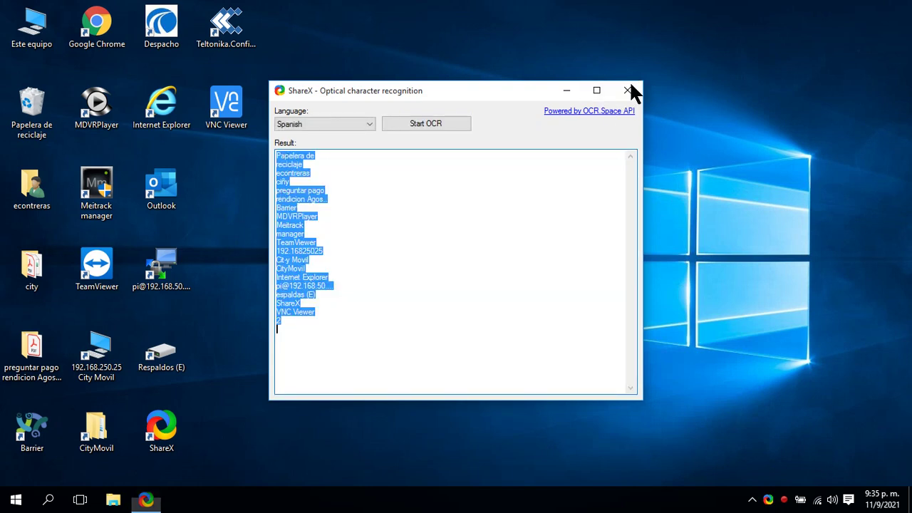
# Step: Close the optical character recognition window and capture the full screen
pyautogui.click(627, 90)
pyautogui.press('ctrl+Print')
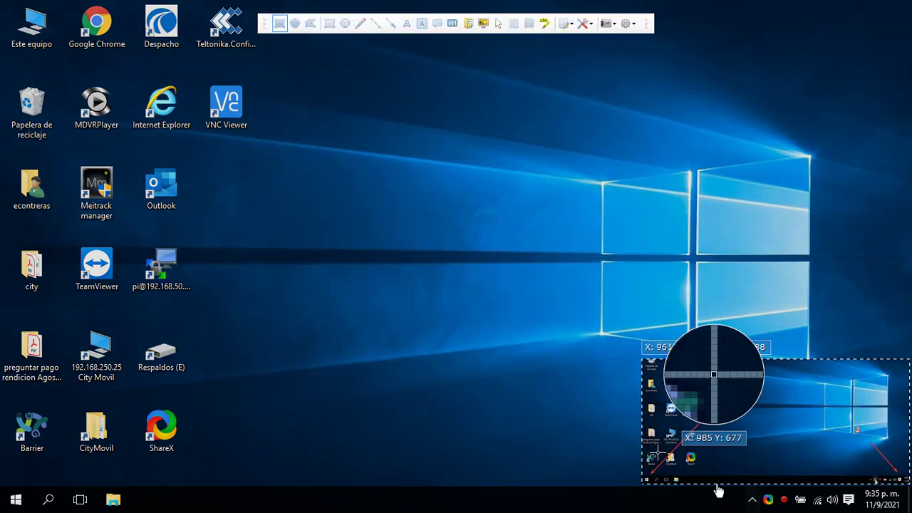
pyautogui.click(418, 146)
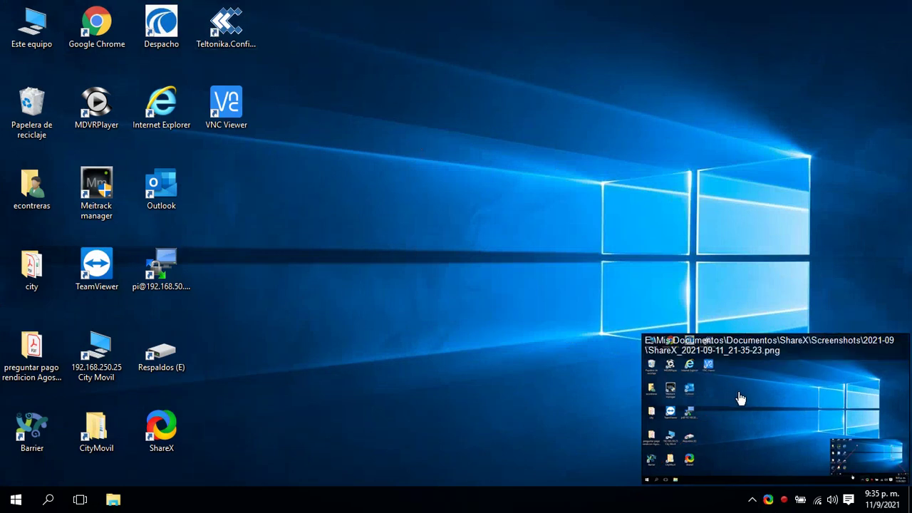
# Step: Review the after-capture tasks, and open and close the folder where the captured images are saved
pyautogui.rightClick(768, 501)
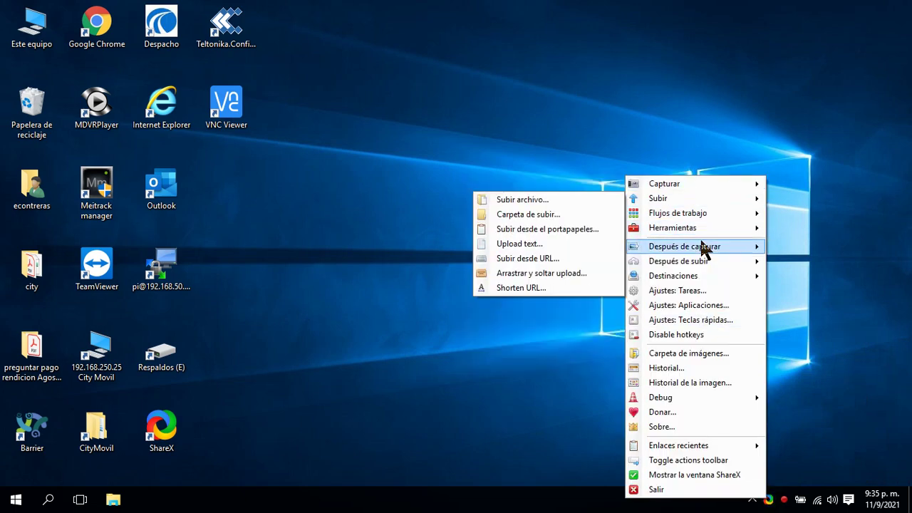
pyautogui.moveTo(702, 246)
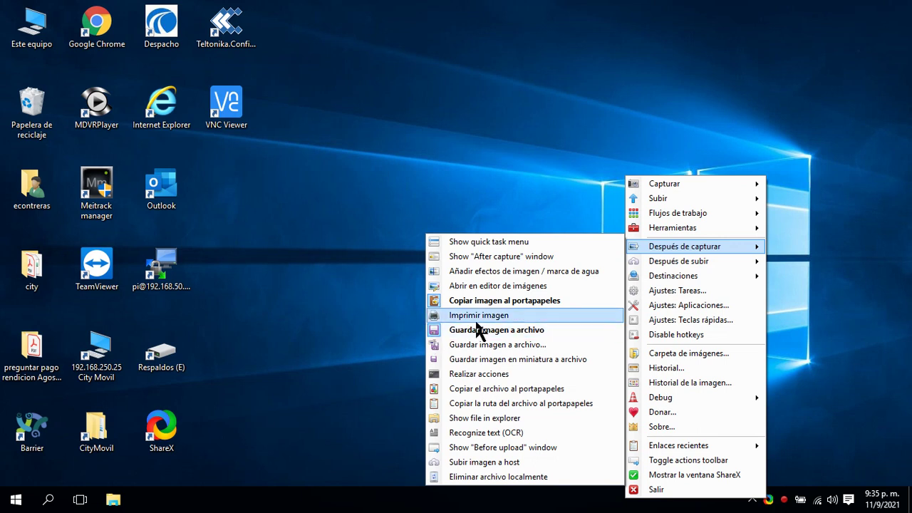
pyautogui.click(688, 353)
pyautogui.click(895, 7)
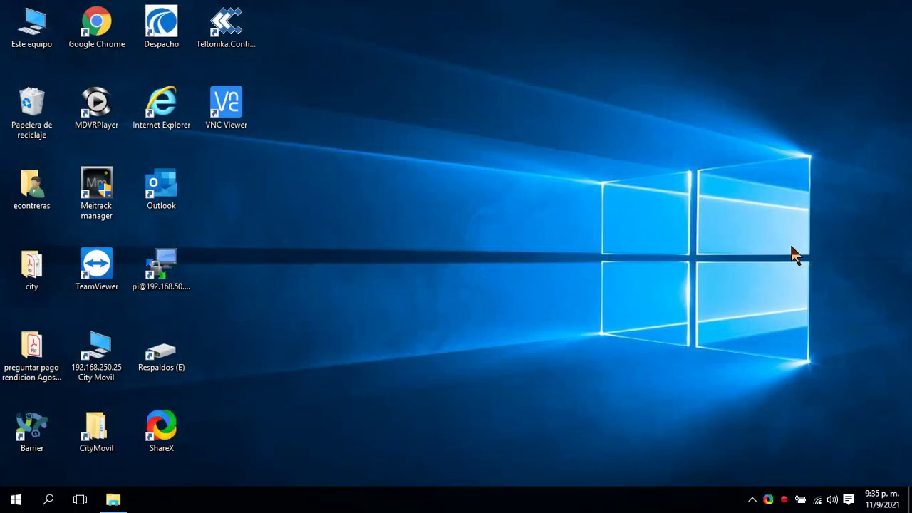
pyautogui.rightClick(769, 500)
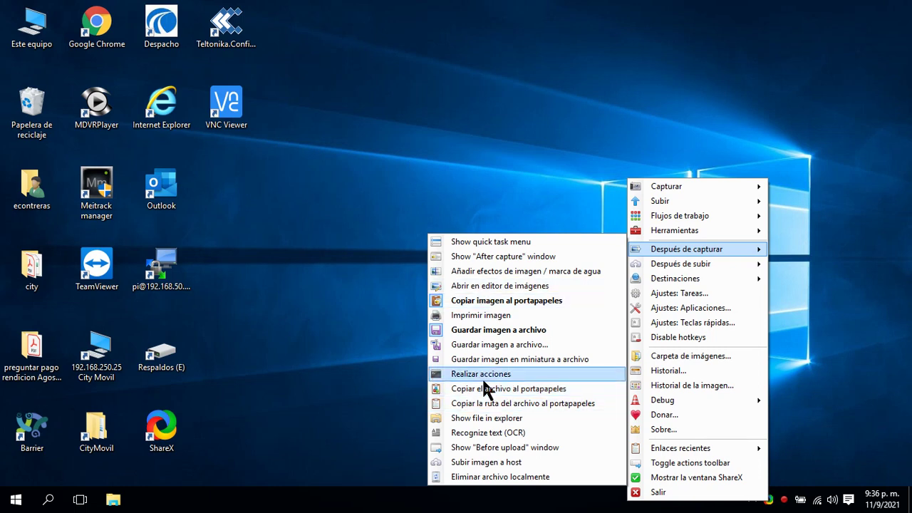
pyautogui.click(287, 248)
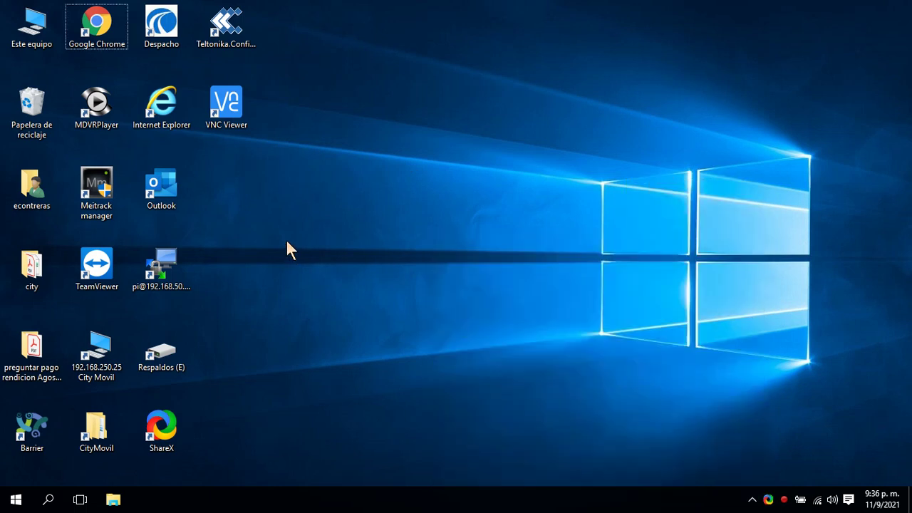
# Step: Enable the after-capture task "Copiar el archivo al portapapeles"
pyautogui.click(768, 500)
pyautogui.rightClick(773, 505)
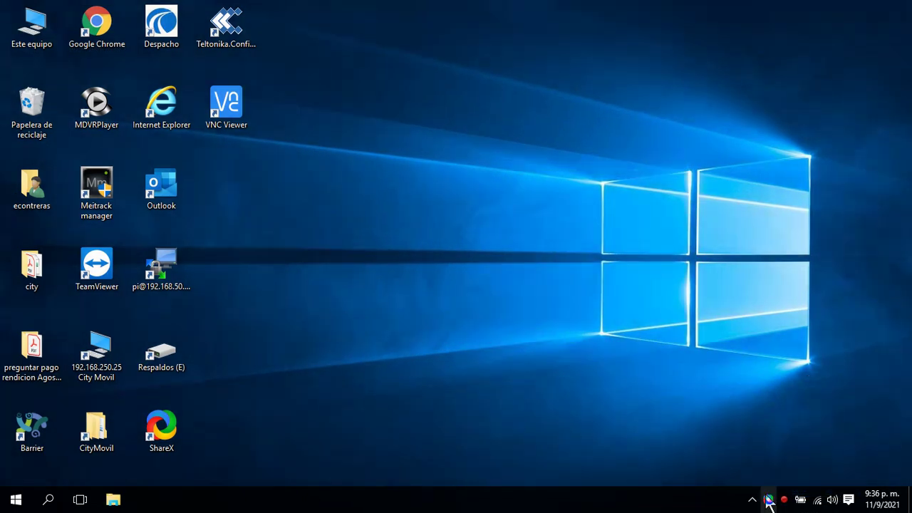
pyautogui.rightClick(770, 501)
pyautogui.moveTo(653, 247)
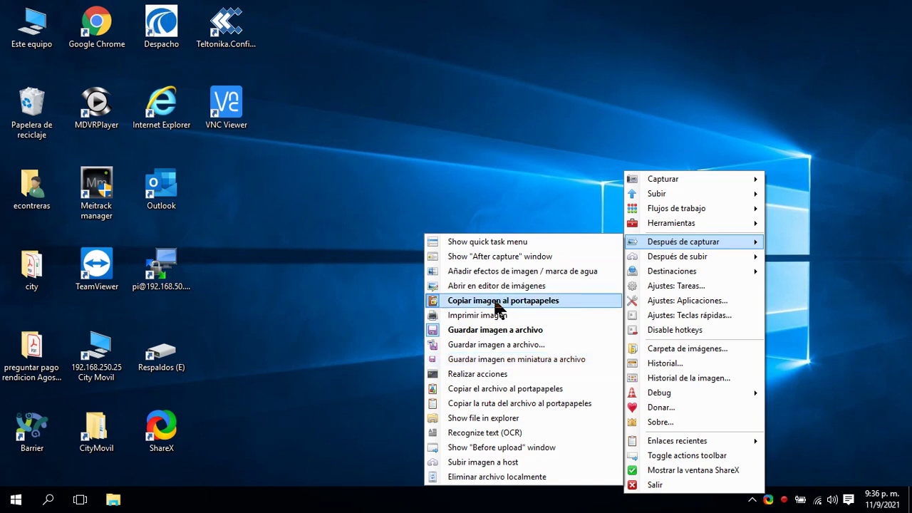
pyautogui.click(474, 373)
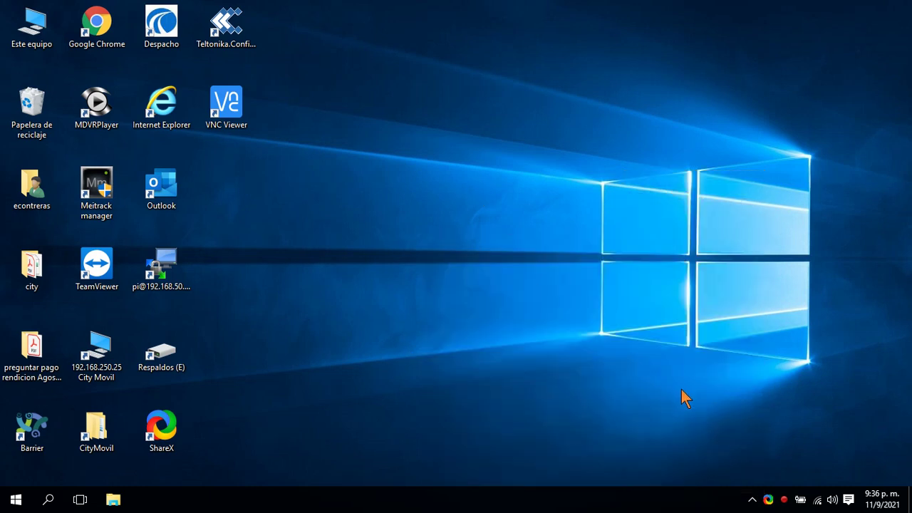
# Step: Capture a small square region in the lower part of the wallpaper's Windows logo and paste the image file onto the desktop
pyautogui.click(768, 500)
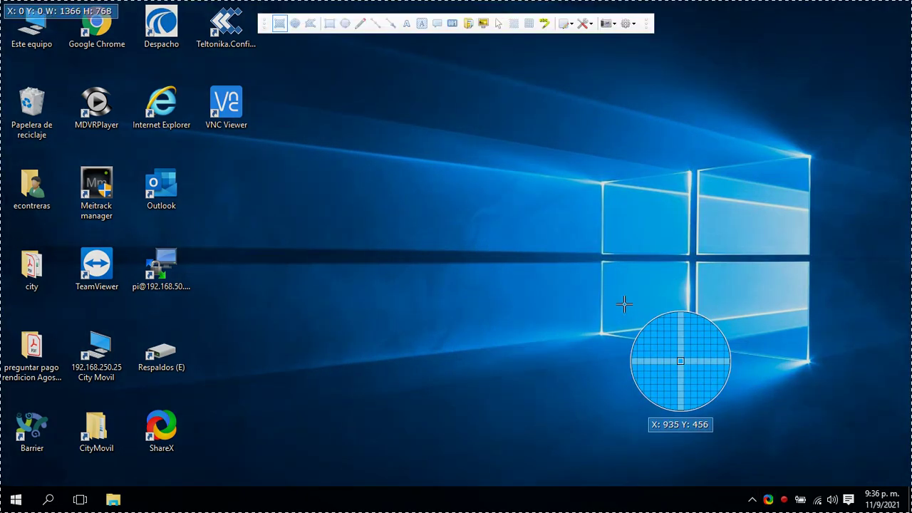
pyautogui.moveTo(632, 308); pyautogui.dragTo(679, 357)
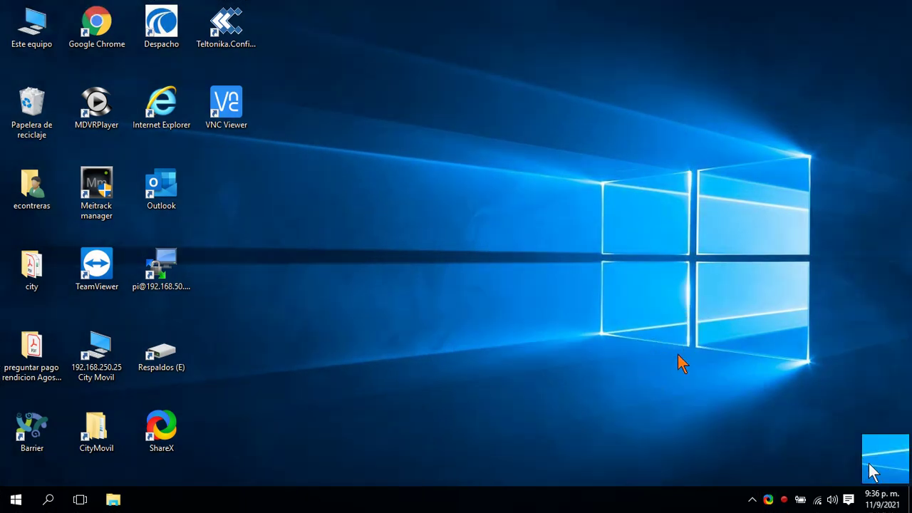
pyautogui.rightClick(272, 212)
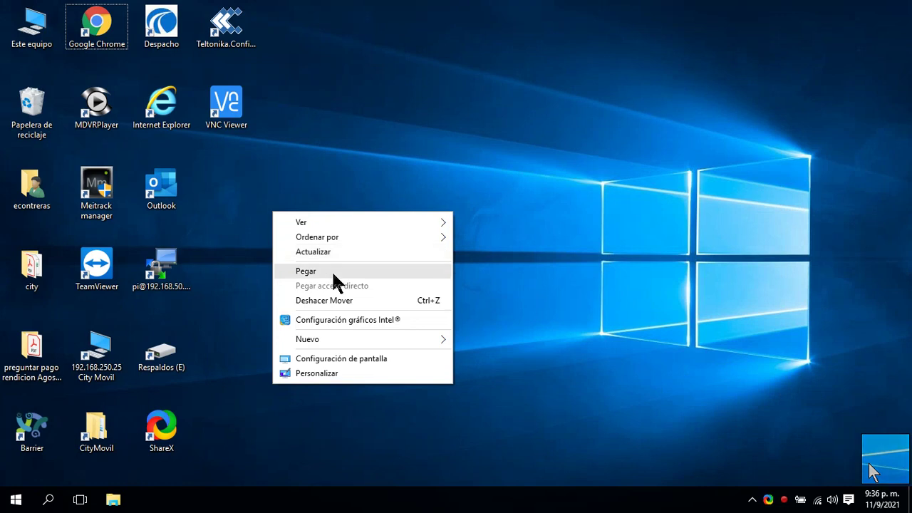
pyautogui.click(331, 271)
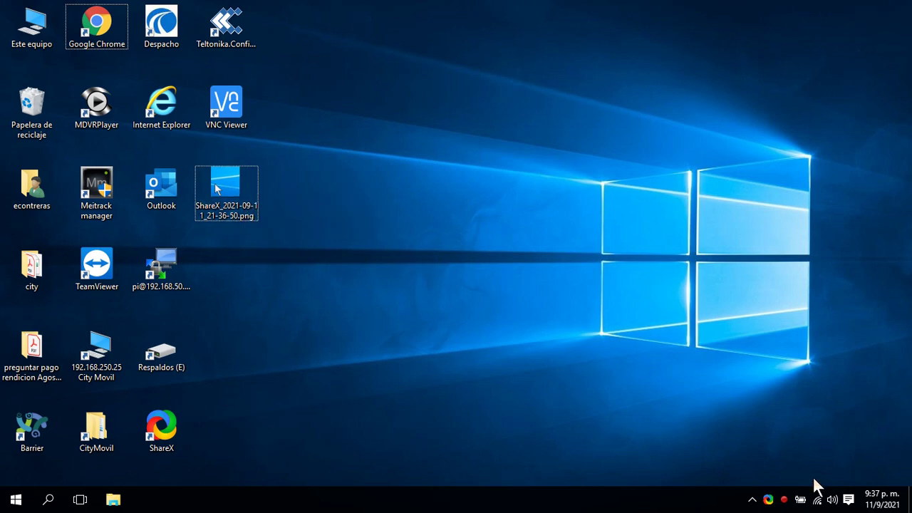
# Step: Disable the after-capture task "Copiar el archivo al portapapeles"
pyautogui.rightClick(769, 499)
pyautogui.moveTo(688, 250)
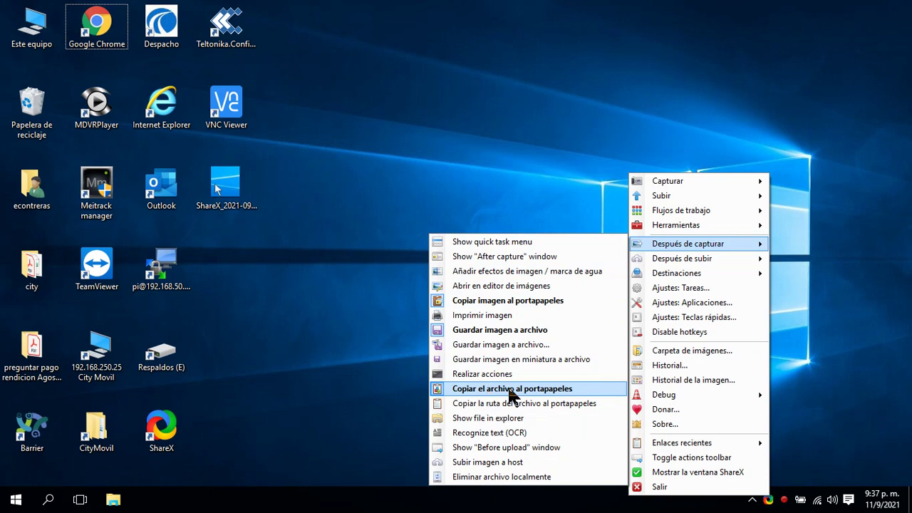
pyautogui.click(287, 242)
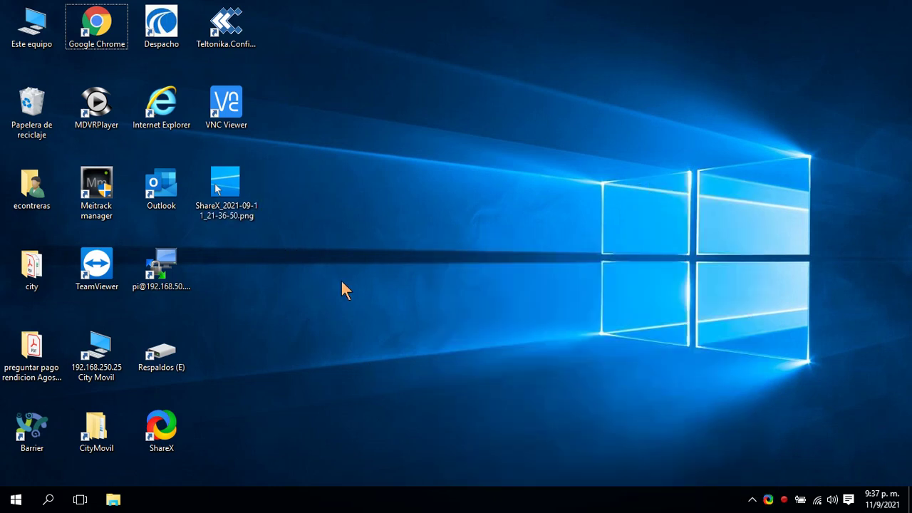
# Step: Capture a region near the middle of the desktop and check whether it can be pasted there as a file
pyautogui.click(768, 500)
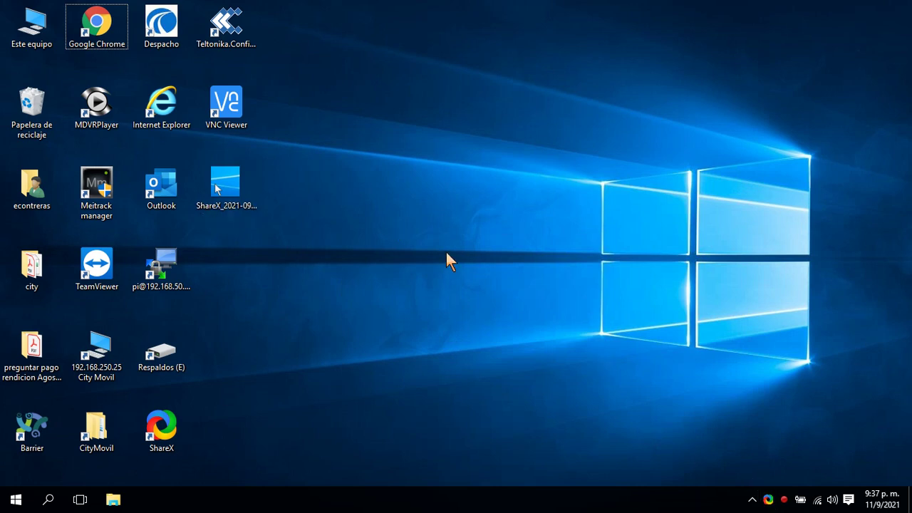
pyautogui.moveTo(463, 263); pyautogui.dragTo(549, 327)
pyautogui.rightClick(367, 266)
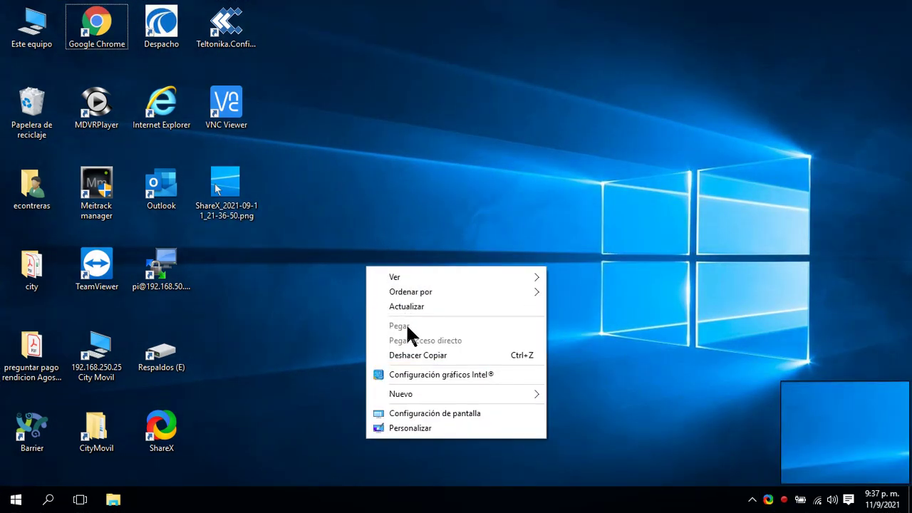
pyautogui.click(250, 294)
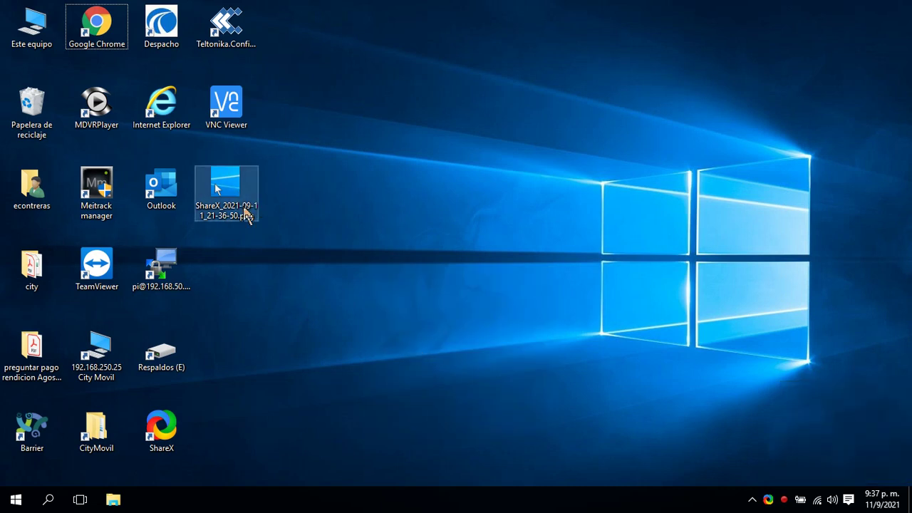
# Step: Delete the pasted ShareX capture image file from the desktop
pyautogui.click(234, 192)
pyautogui.press('Delete')
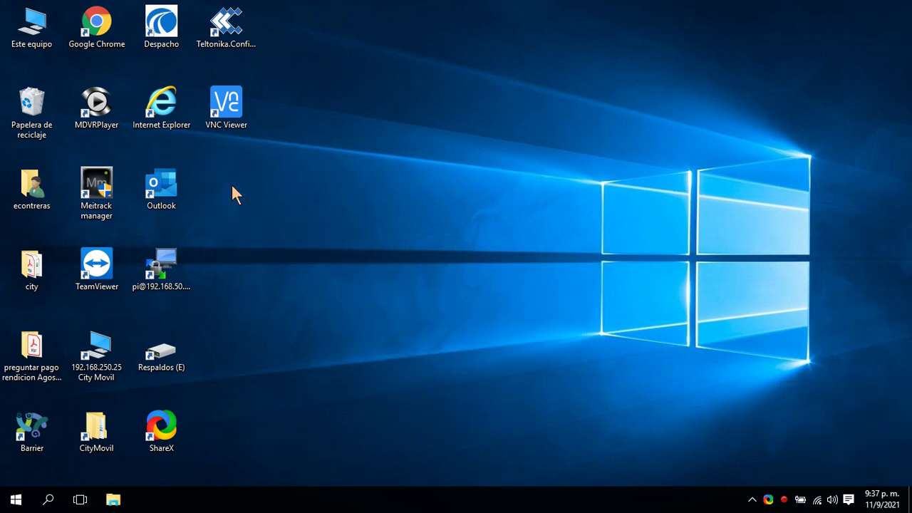
# Step: Examine the after-capture and after-upload task options and the general page of the task settings
pyautogui.rightClick(768, 501)
pyautogui.moveTo(697, 244)
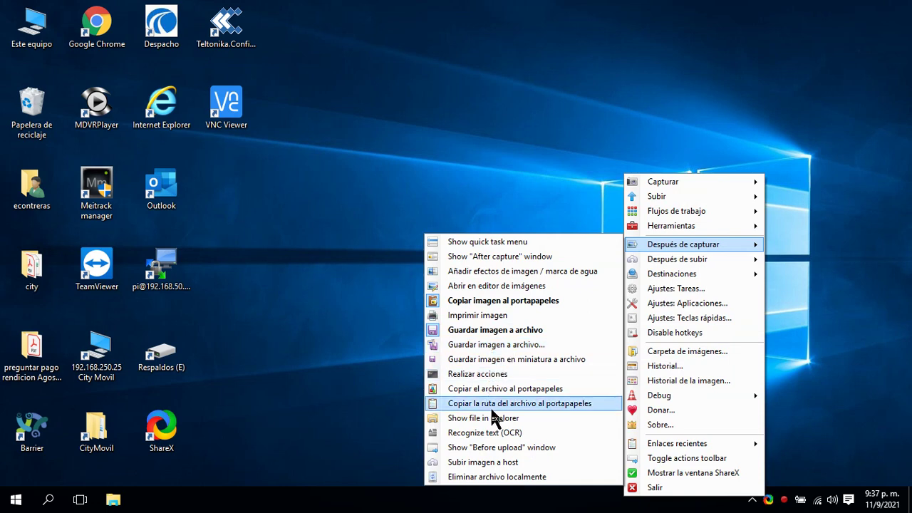
pyautogui.click(504, 199)
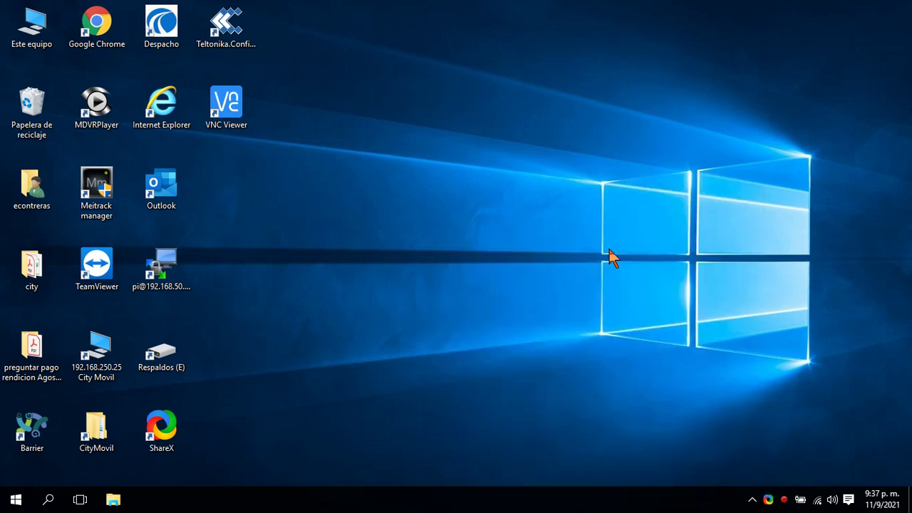
pyautogui.rightClick(768, 499)
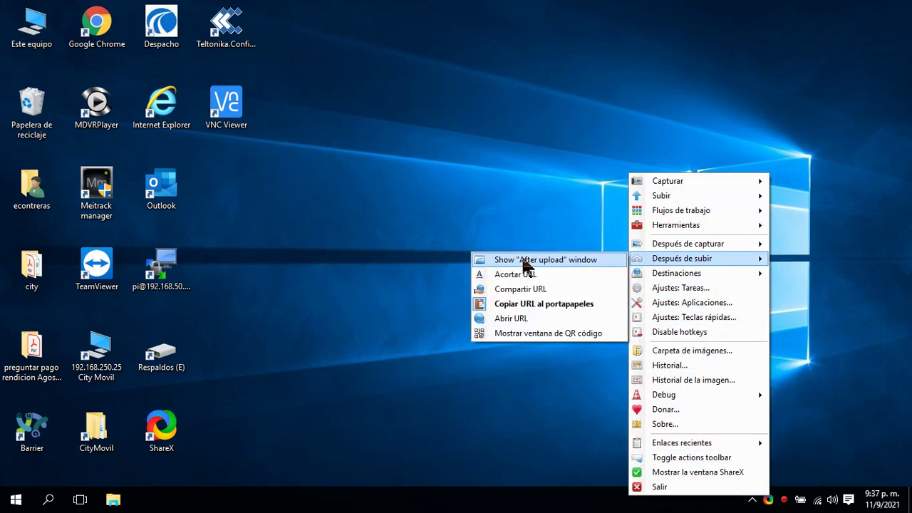
pyautogui.click(534, 302)
pyautogui.moveTo(650, 275)
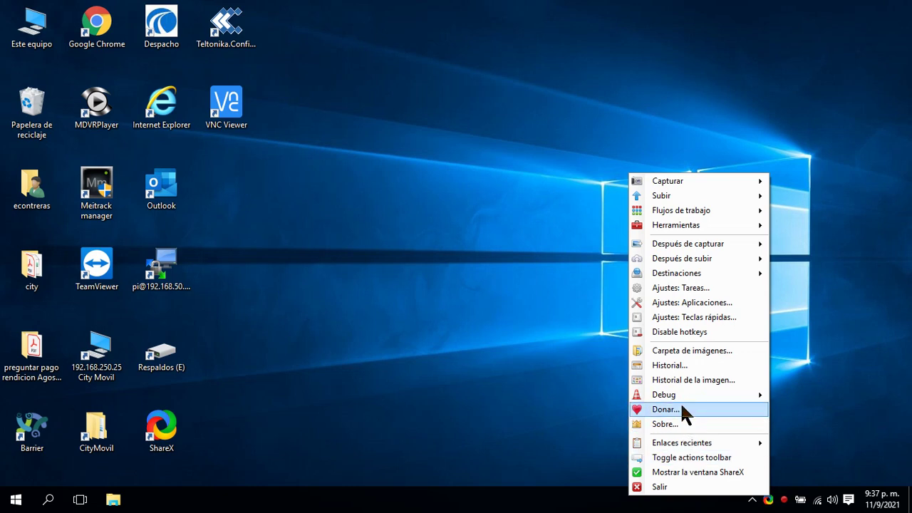
pyautogui.click(688, 288)
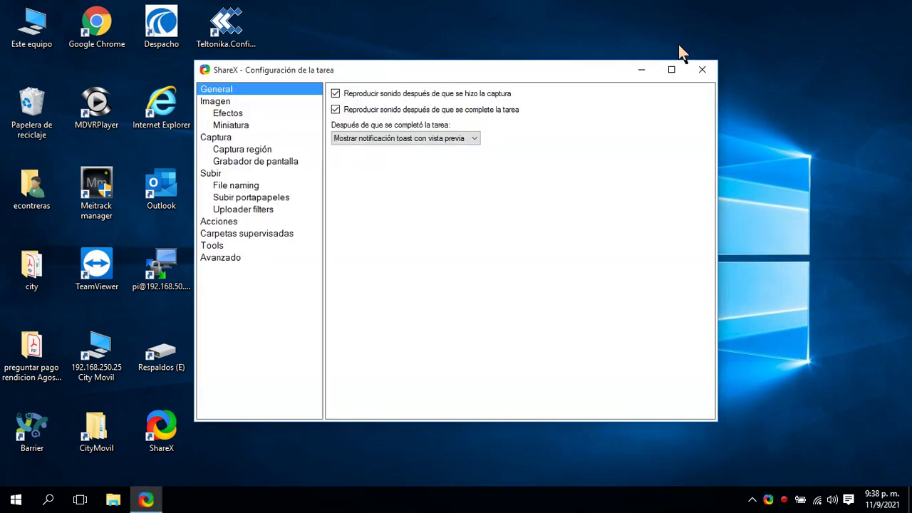
pyautogui.click(702, 69)
# Step: Open the ShareX application settings and look at the interface language choices
pyautogui.rightClick(768, 500)
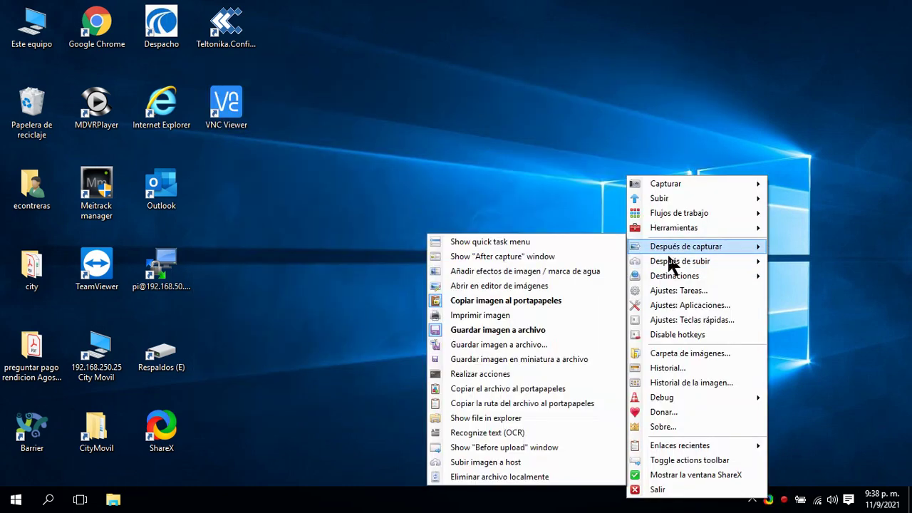
pyautogui.click(672, 304)
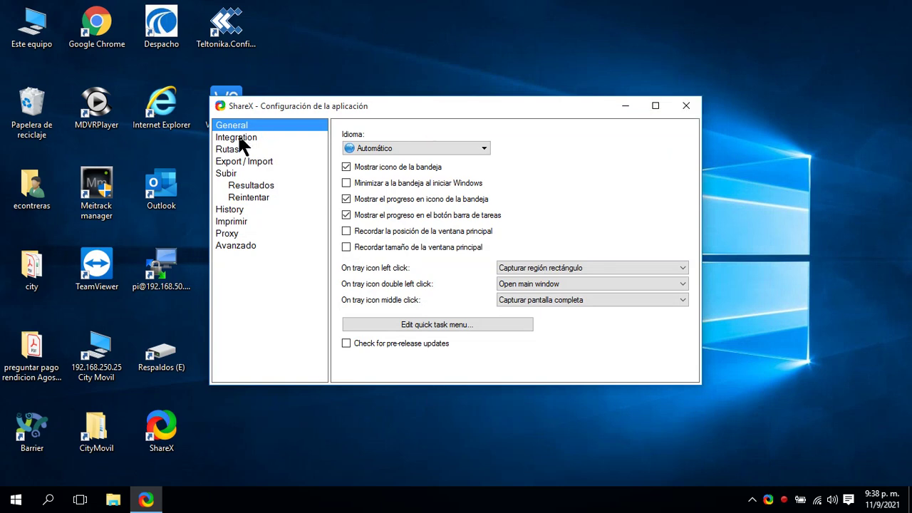
pyautogui.click(422, 147)
pyautogui.click(422, 148)
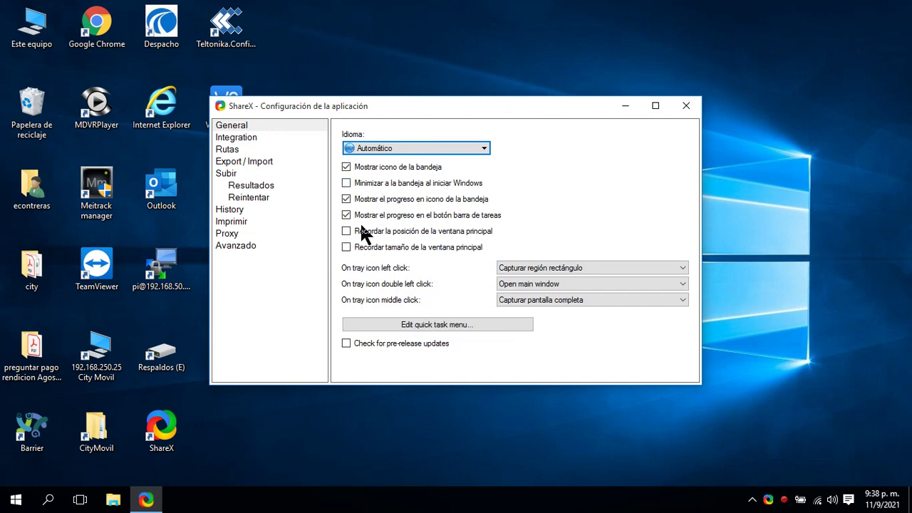
# Step: Review the application settings sections from Integration through Rutas, Subir, History, Imprimir and Proxy to Avanzado, and close the settings
pyautogui.click(235, 139)
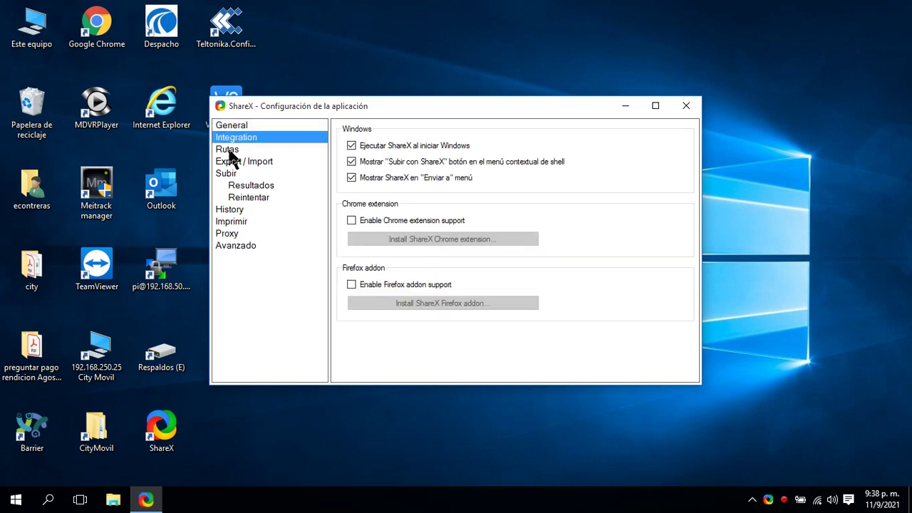
pyautogui.click(230, 150)
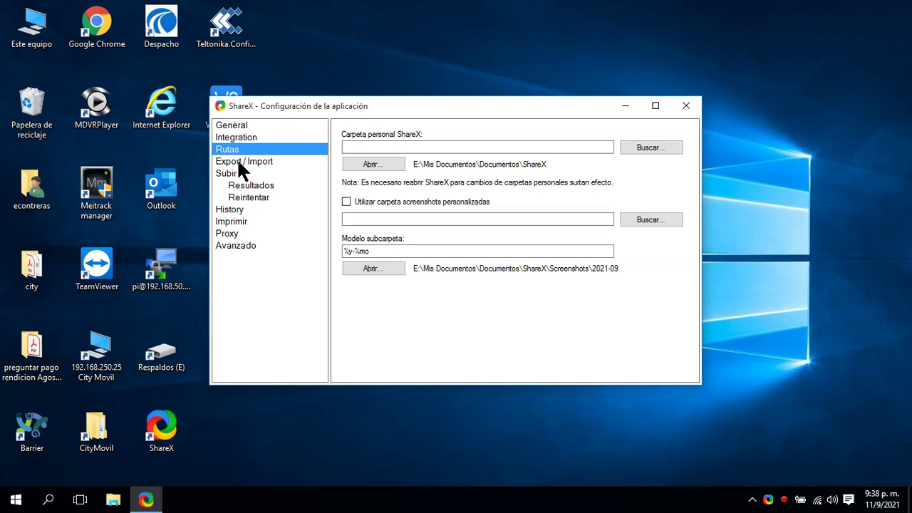
pyautogui.click(237, 162)
pyautogui.click(238, 174)
pyautogui.click(249, 186)
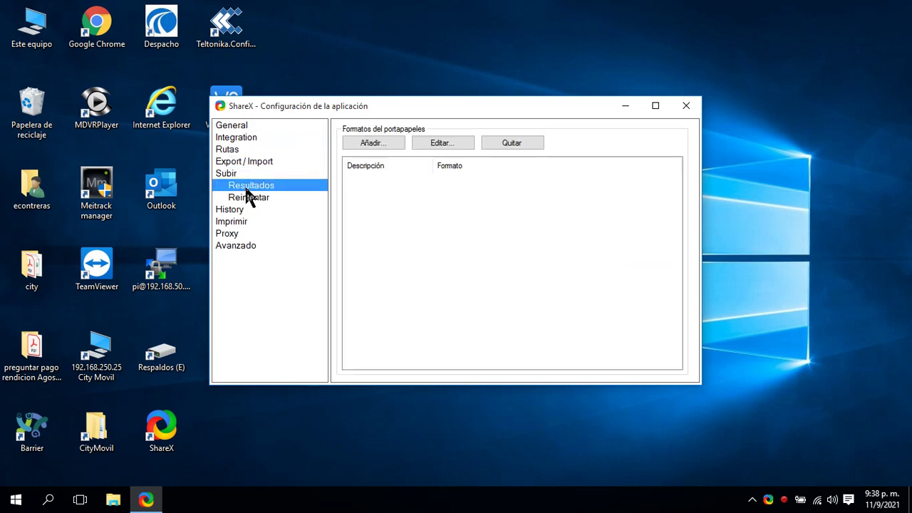
pyautogui.click(245, 196)
pyautogui.click(245, 221)
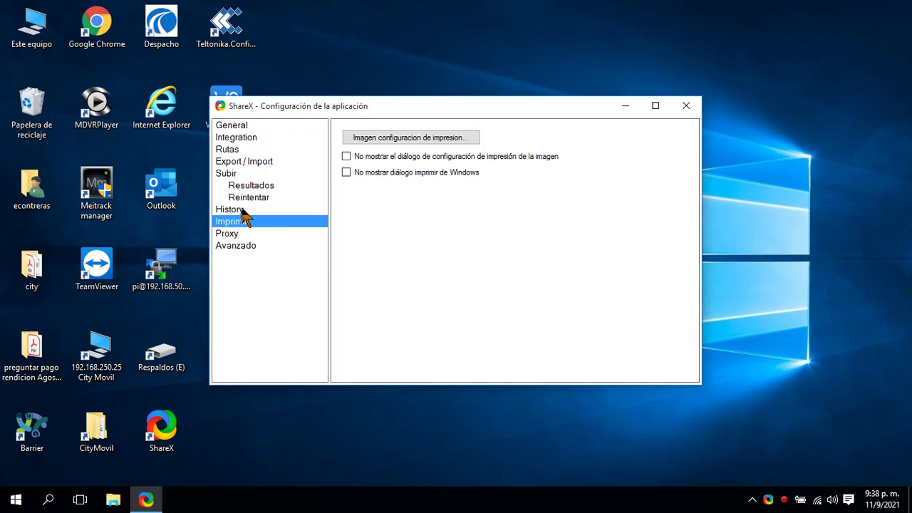
pyautogui.click(240, 210)
pyautogui.click(238, 221)
pyautogui.click(235, 234)
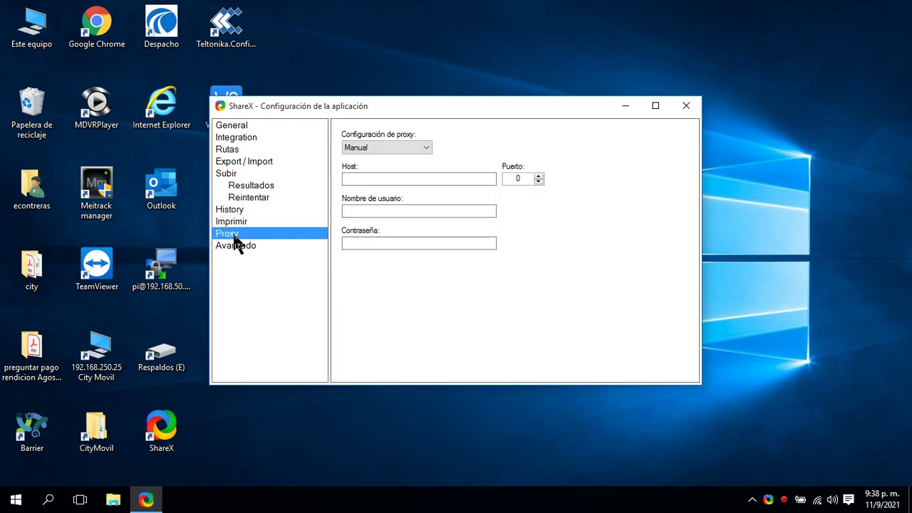
pyautogui.click(235, 244)
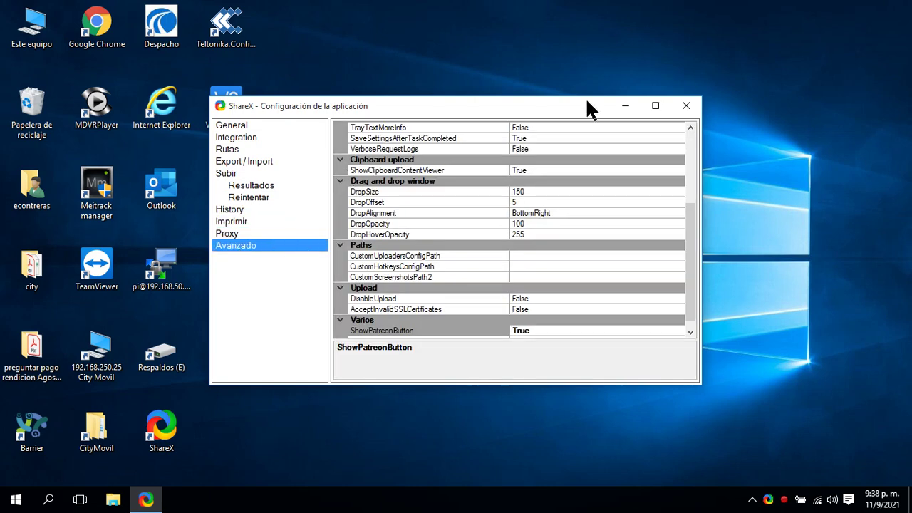
pyautogui.click(677, 105)
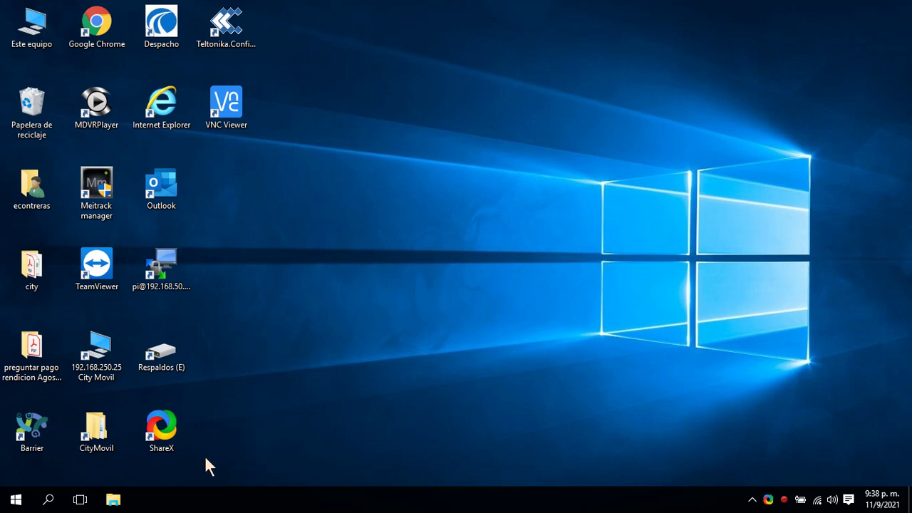
pyautogui.click(161, 428)
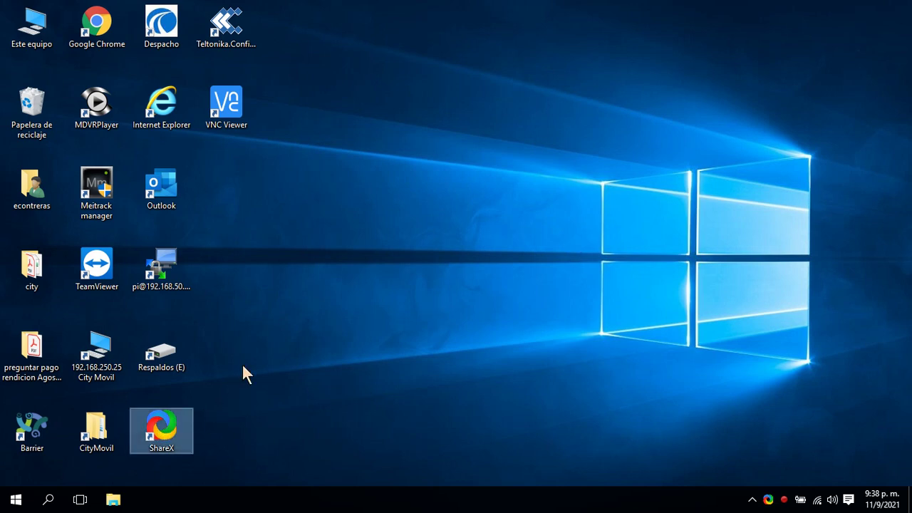